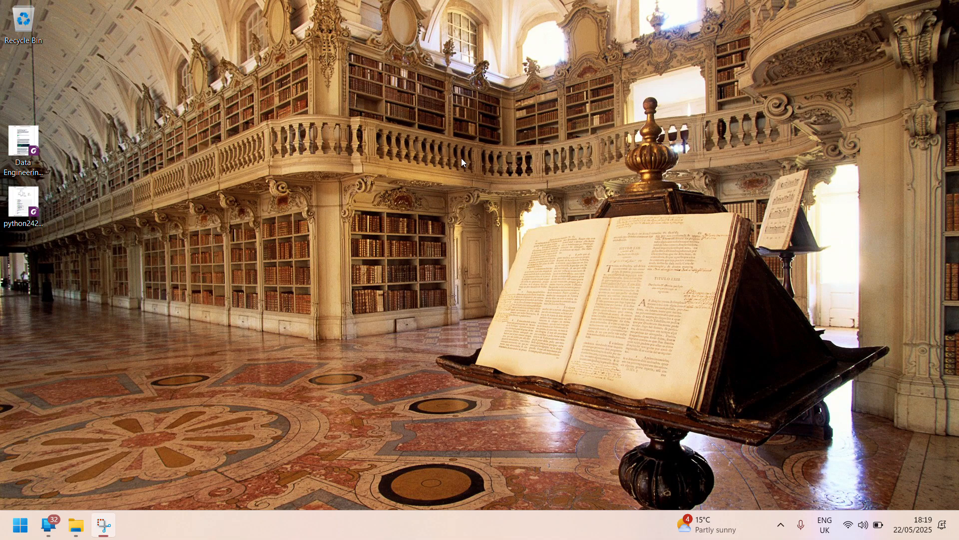
# Step: Open Google Chrome and bring up its download history at yesterday's SQL Server installer files
pyautogui.press('super')
pyautogui.write('ch')
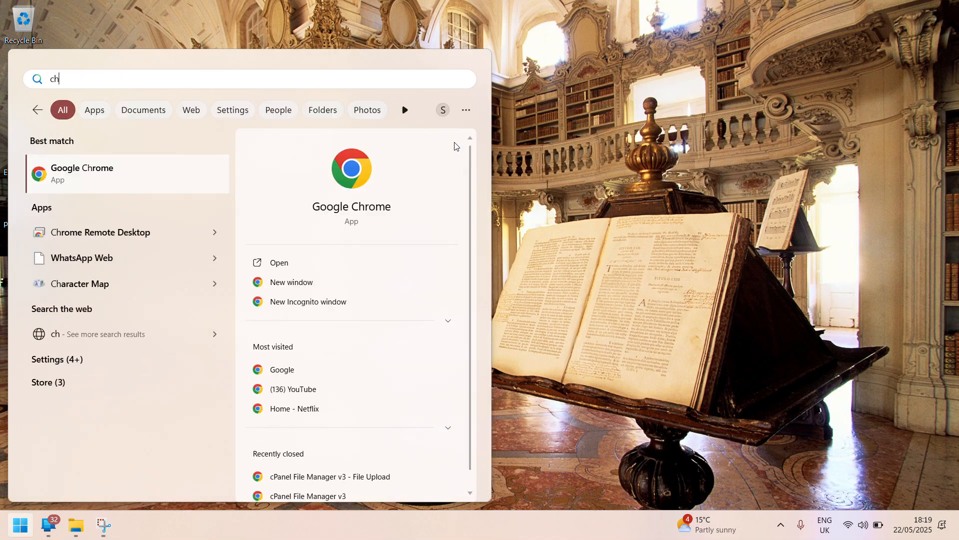
pyautogui.click(280, 257)
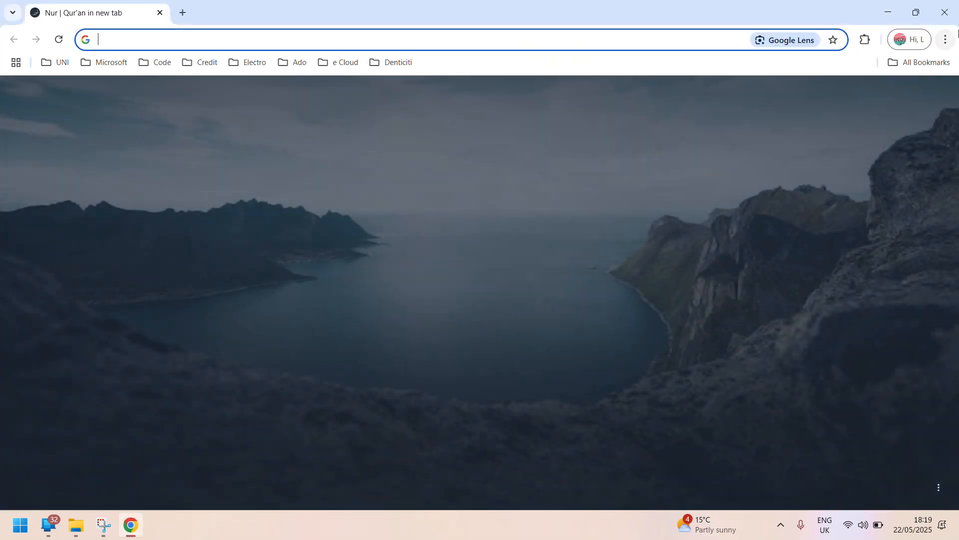
pyautogui.click(946, 40)
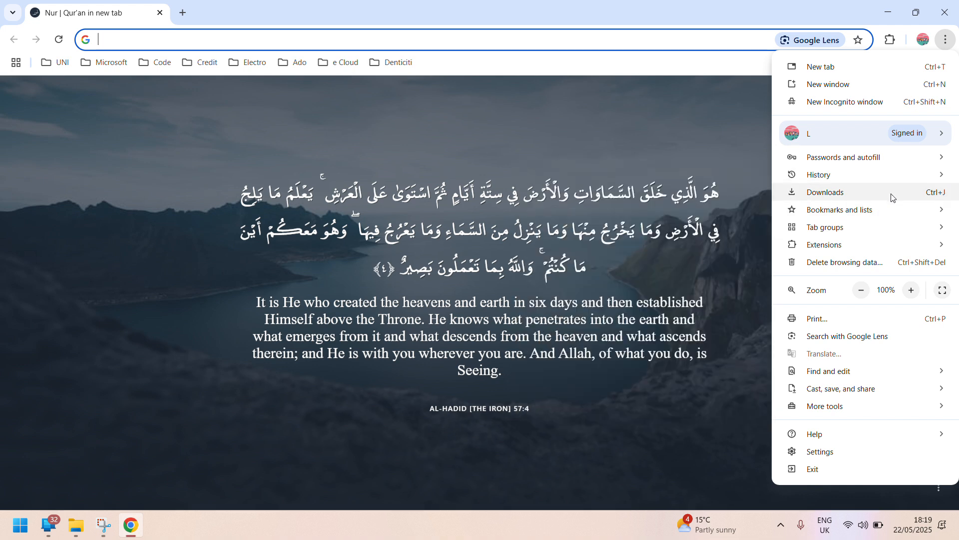
pyautogui.click(892, 194)
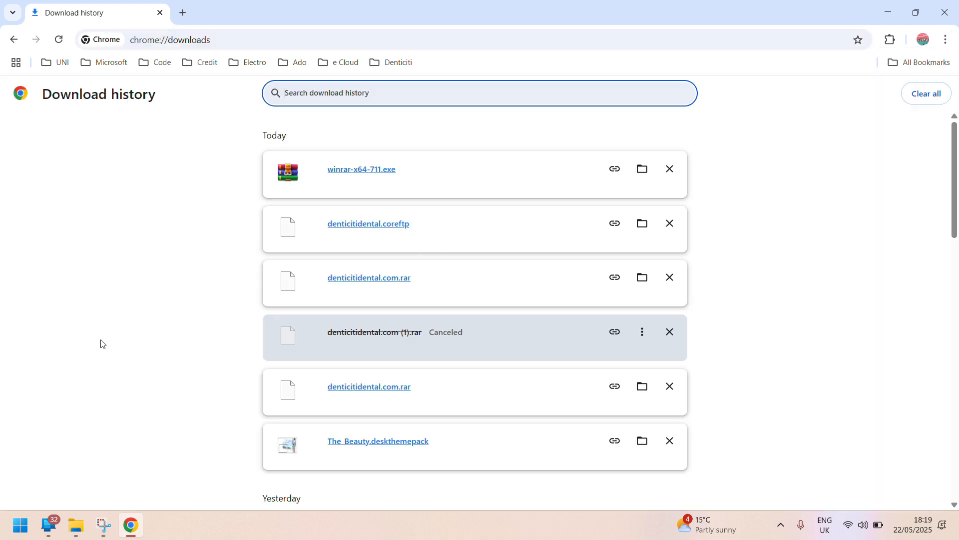
pyautogui.scroll(-6, 102, 343)
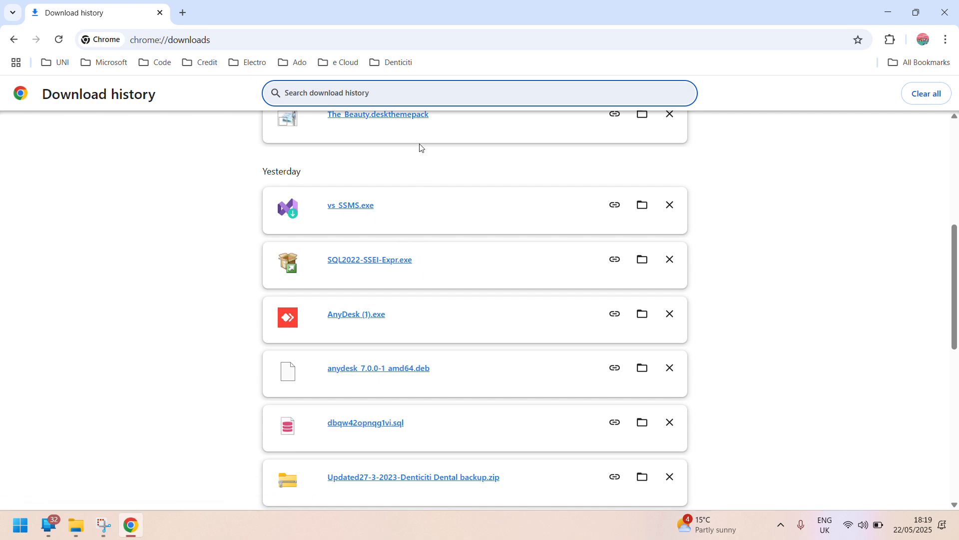
# Step: Search the web for "sql server download" in a new tab and open Microsoft's SQL Server Downloads page
pyautogui.click(182, 13)
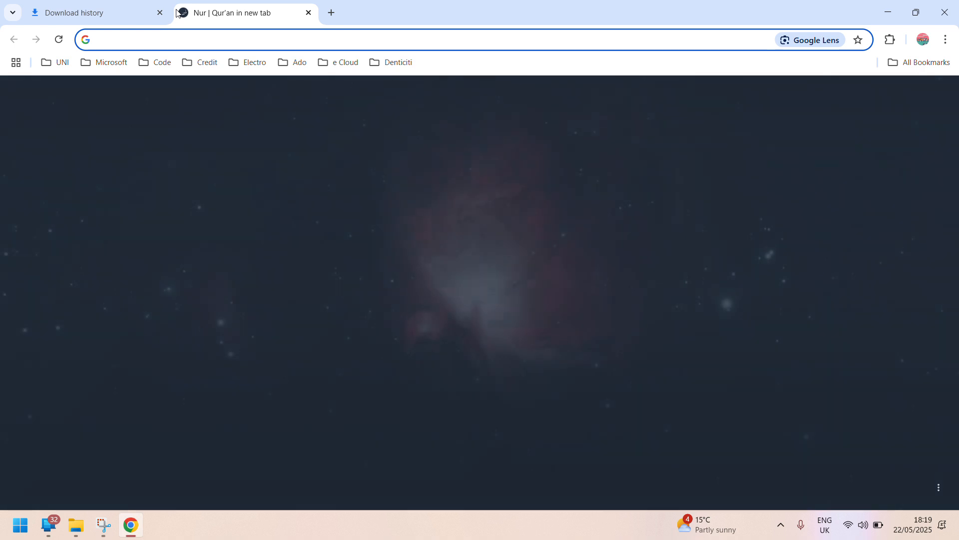
pyautogui.write('swl sever dow')
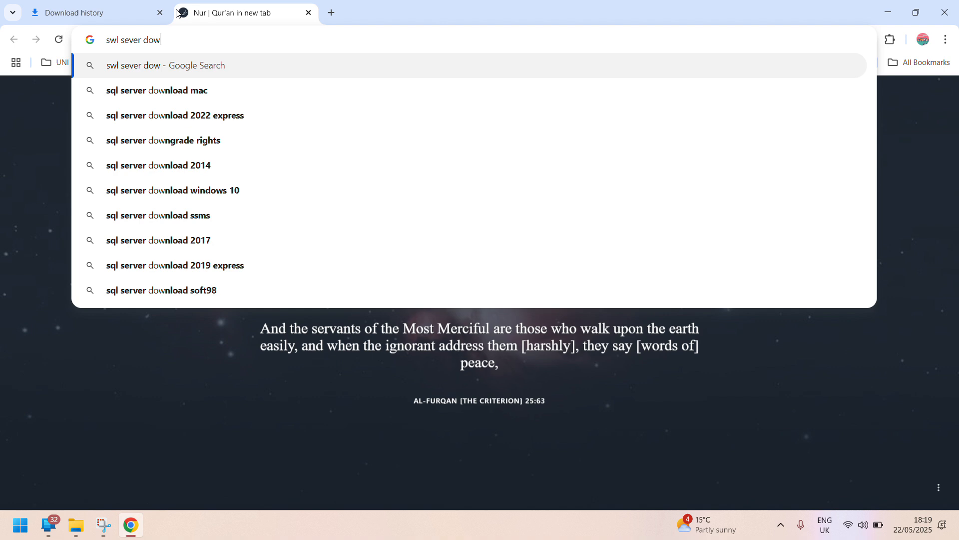
pyautogui.press('Down')
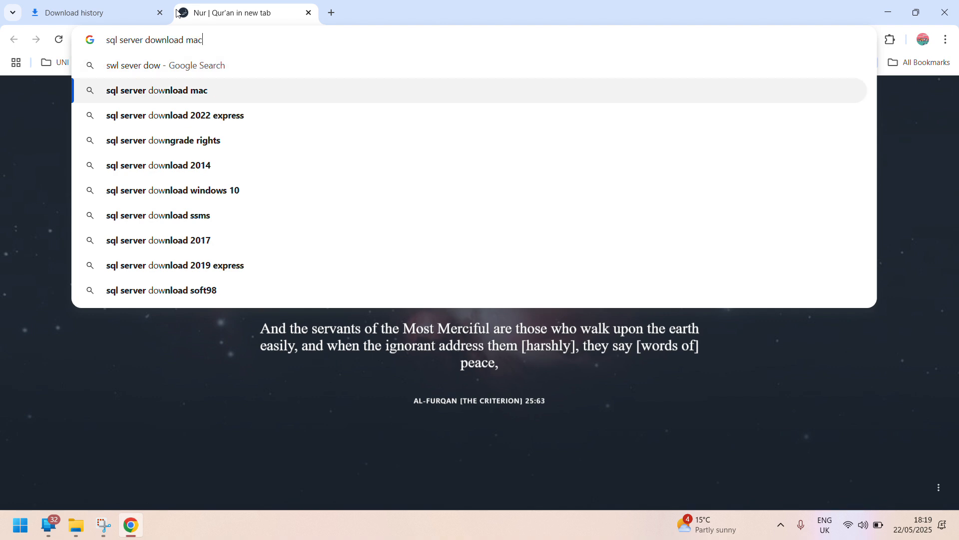
pyautogui.press('BackSpace')
pyautogui.press('BackSpace')
pyautogui.press('BackSpace')
pyautogui.press('Return')
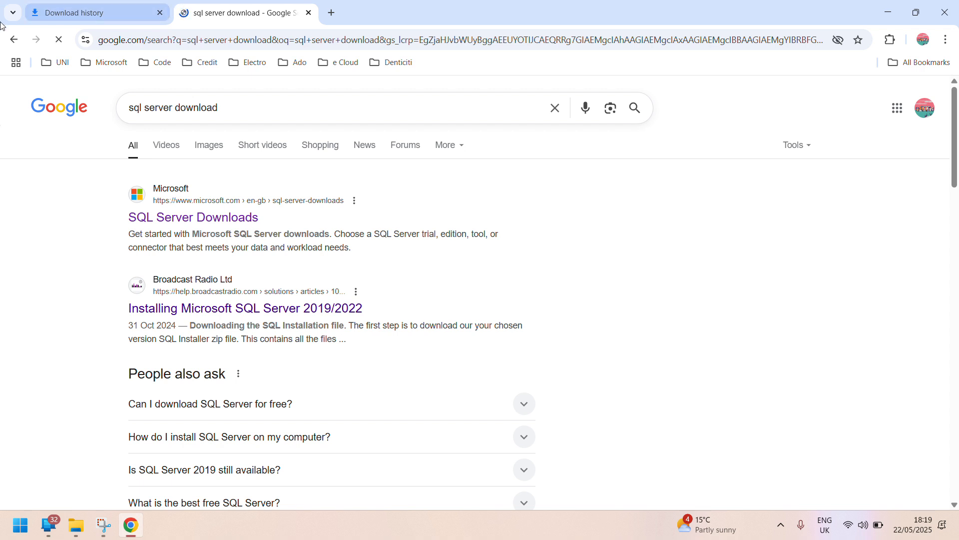
pyautogui.click(203, 219)
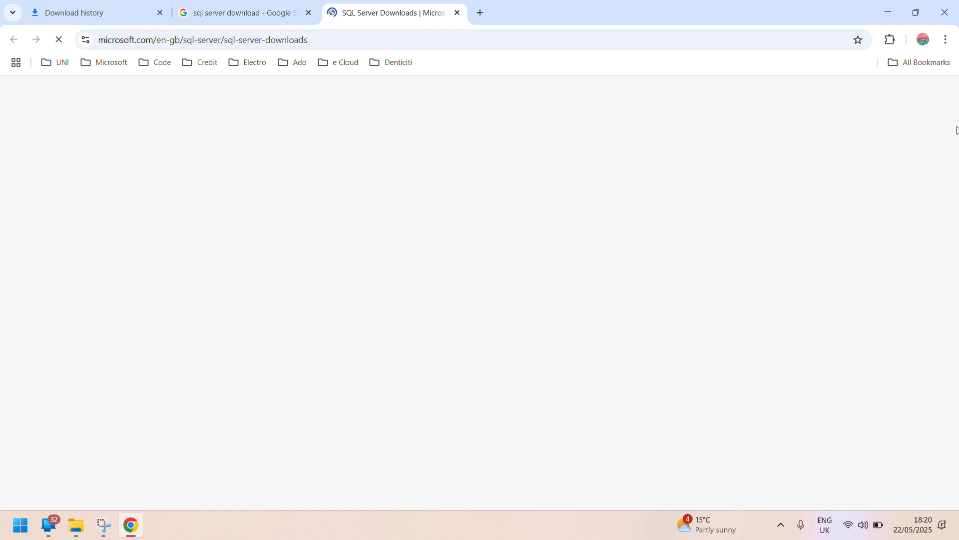
# Step: Launch the SQL2022-SSEI-Expr.exe installer from the download history and return to the SQL Server Downloads page
pyautogui.hotkey('ctrl', 'Tab')
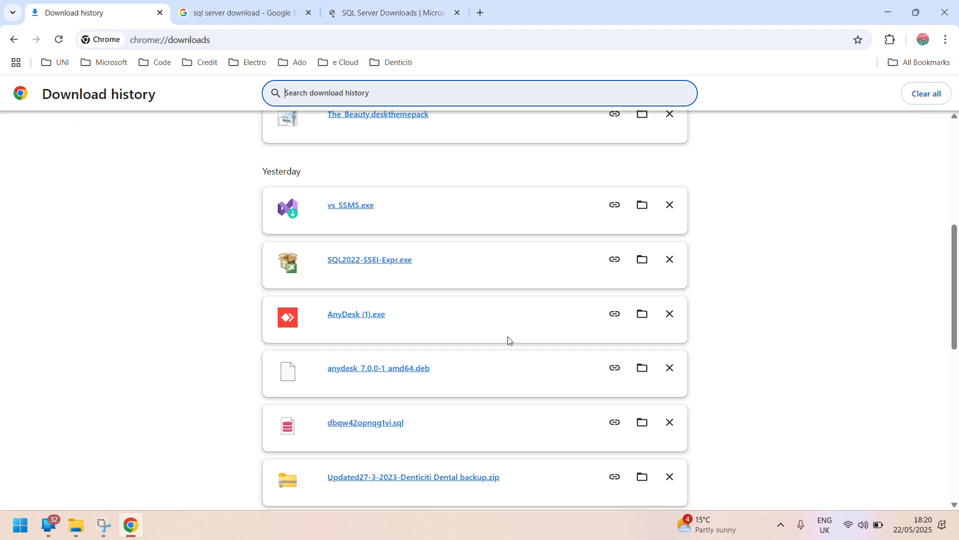
pyautogui.click(348, 261)
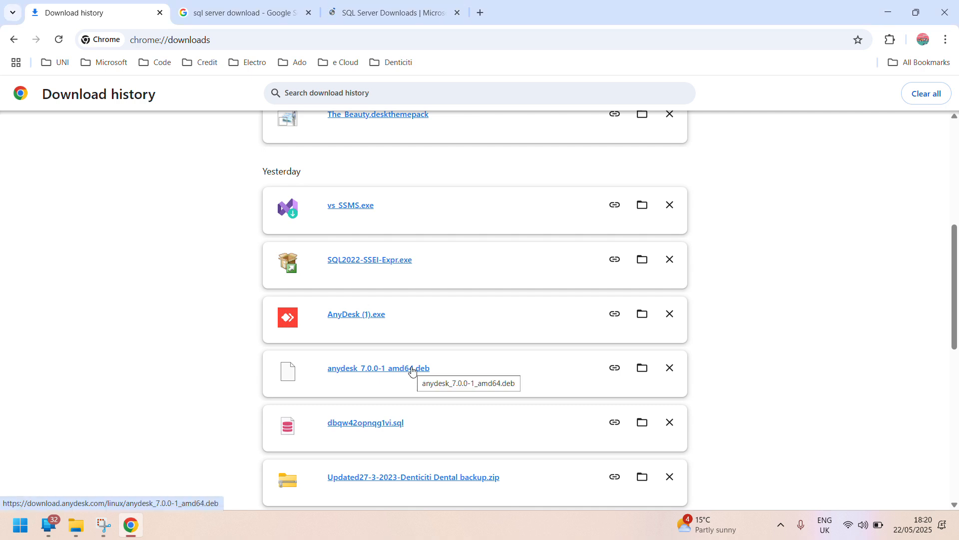
pyautogui.click(370, 7)
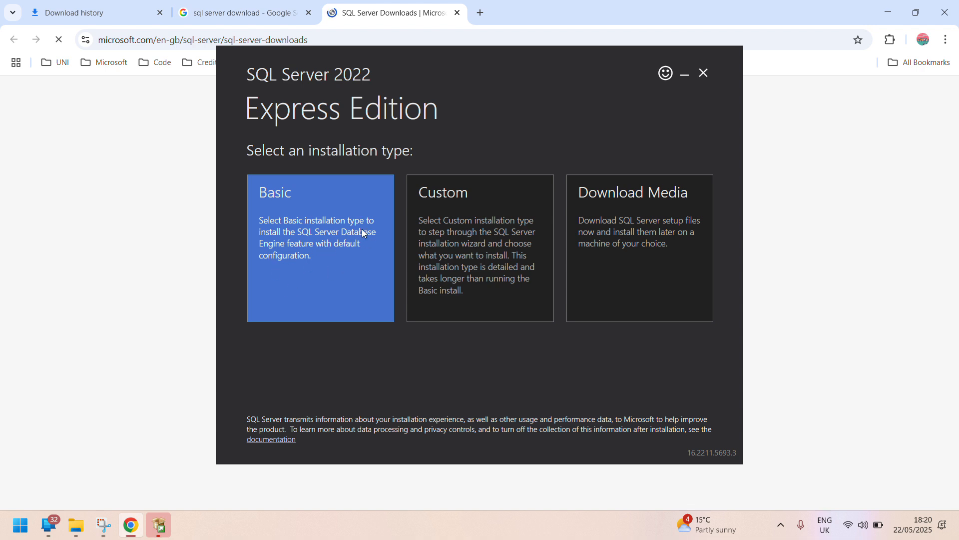
# Step: Choose the Basic installation type for SQL Server 2022 Express and accept the license terms
pyautogui.click(326, 278)
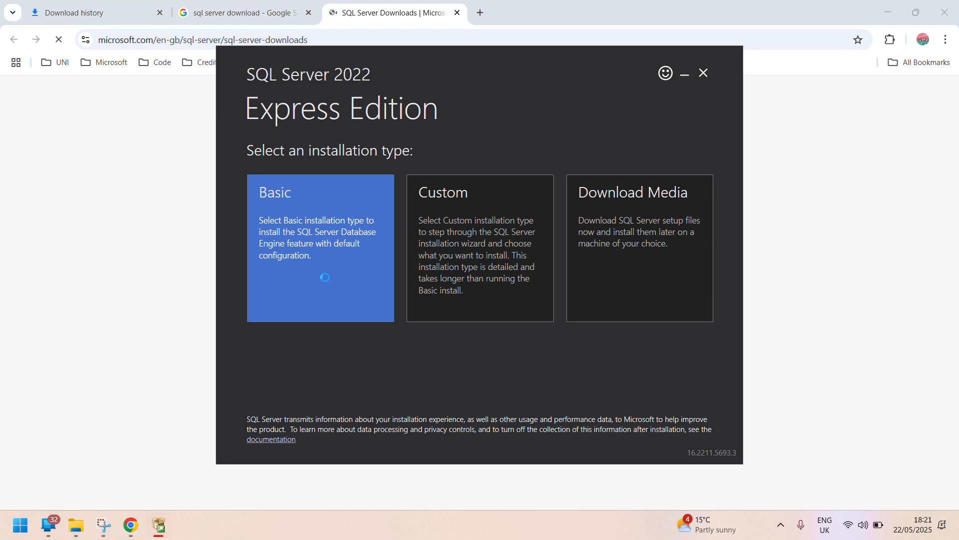
pyautogui.scroll(-15, 529, 291)
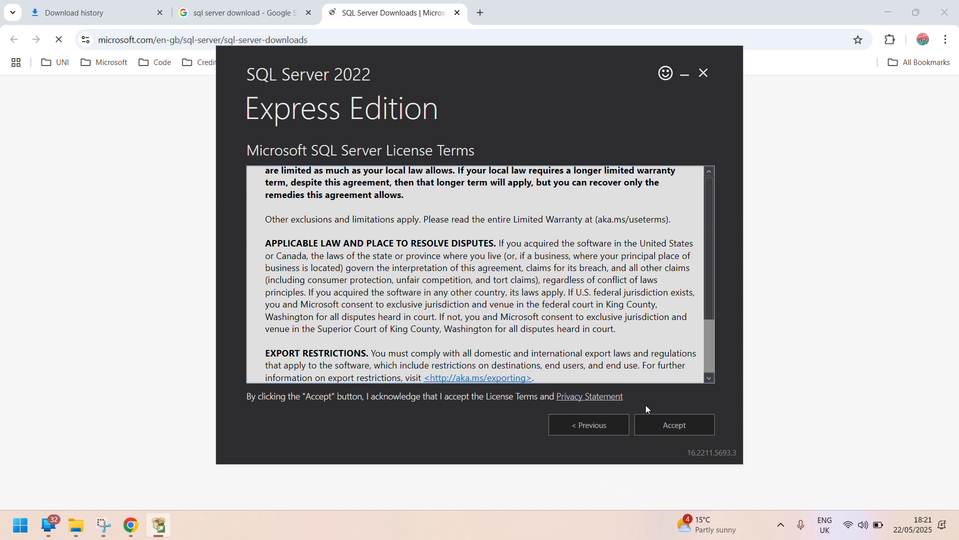
pyautogui.click(666, 422)
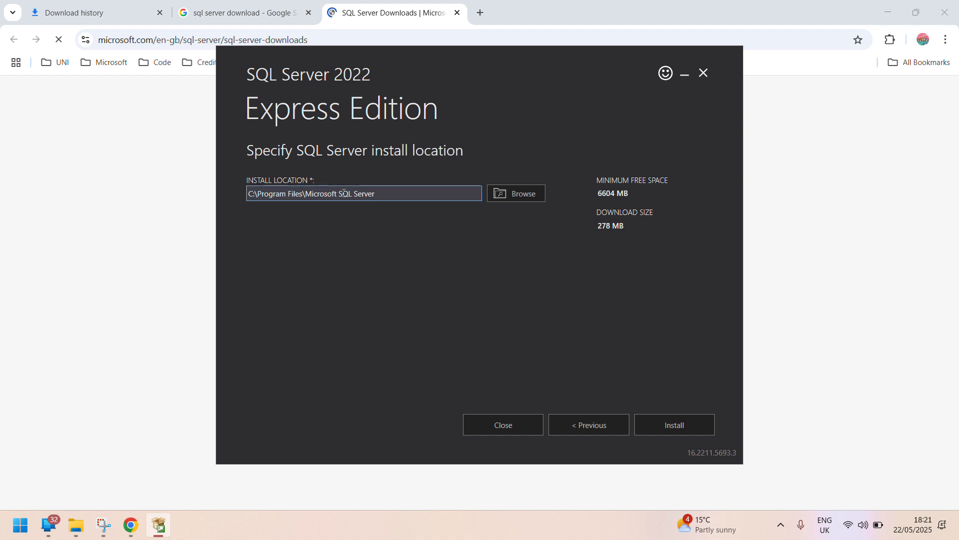
# Step: Keep C:\Program Files\Microsoft SQL Server as the install location and start the installation
pyautogui.click(517, 196)
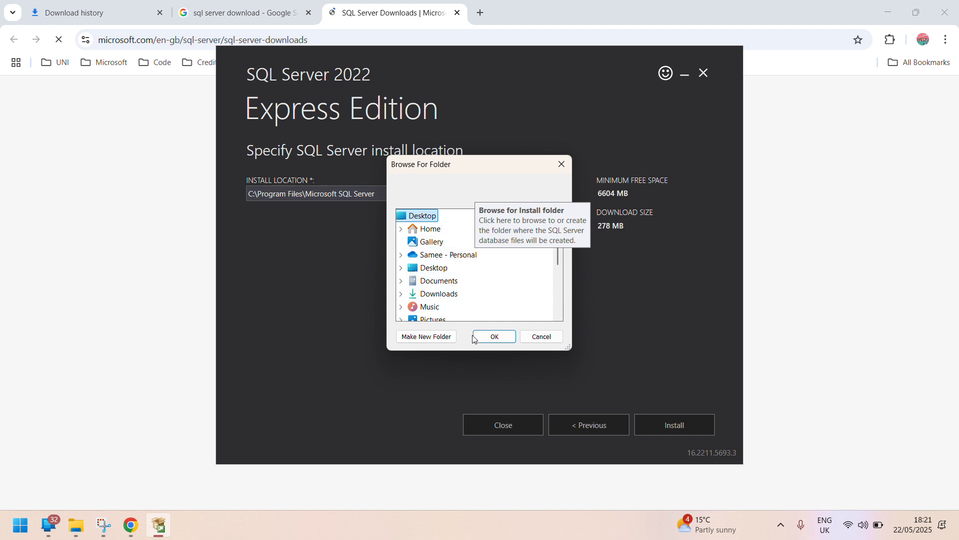
pyautogui.click(541, 337)
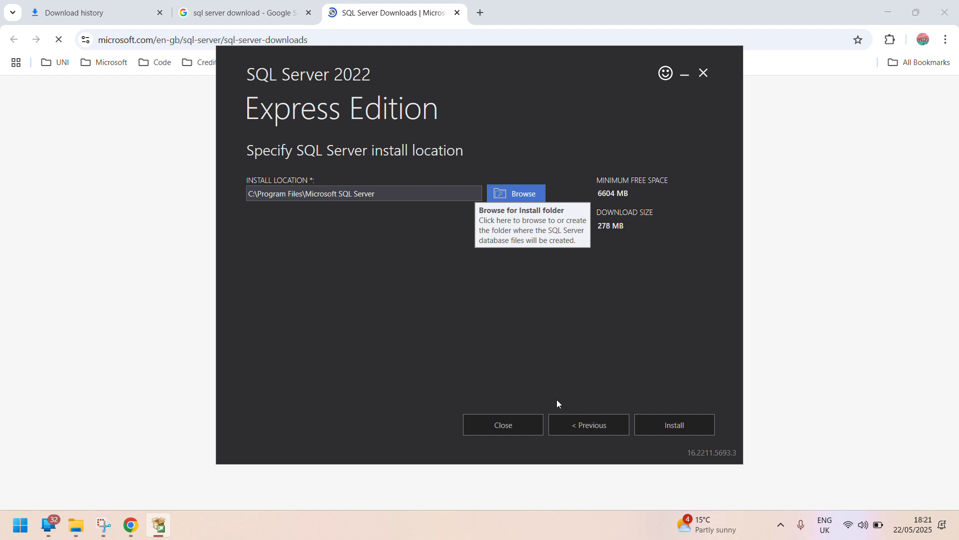
pyautogui.click(684, 428)
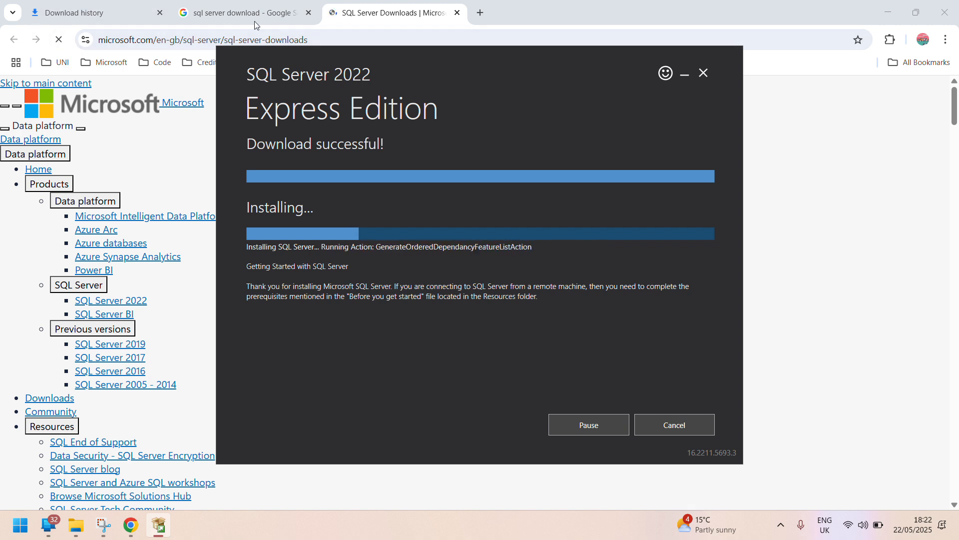
# Step: Search the web for "sql server download free" in a new browser window
pyautogui.click(347, 18)
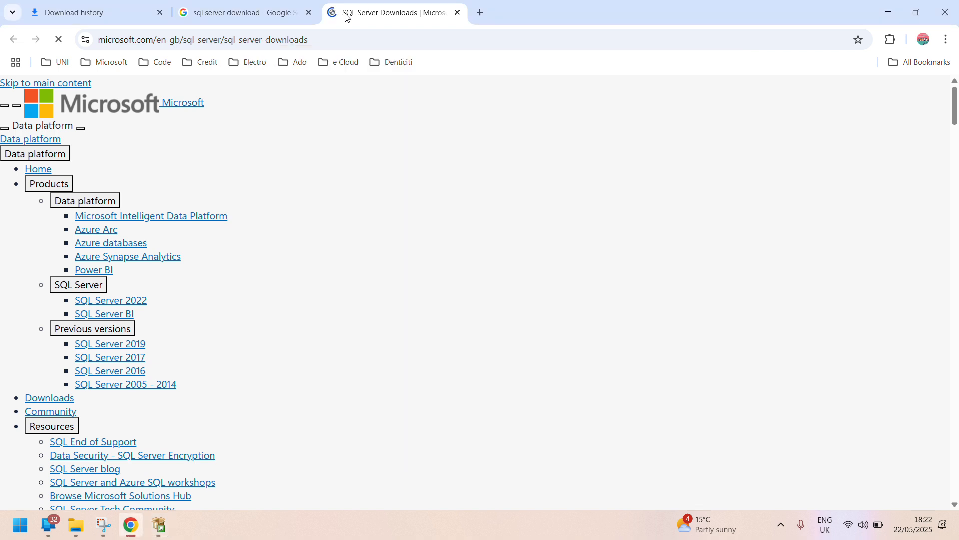
pyautogui.click(265, 41)
pyautogui.hotkey('ctrl', 'n')
pyautogui.write('s')
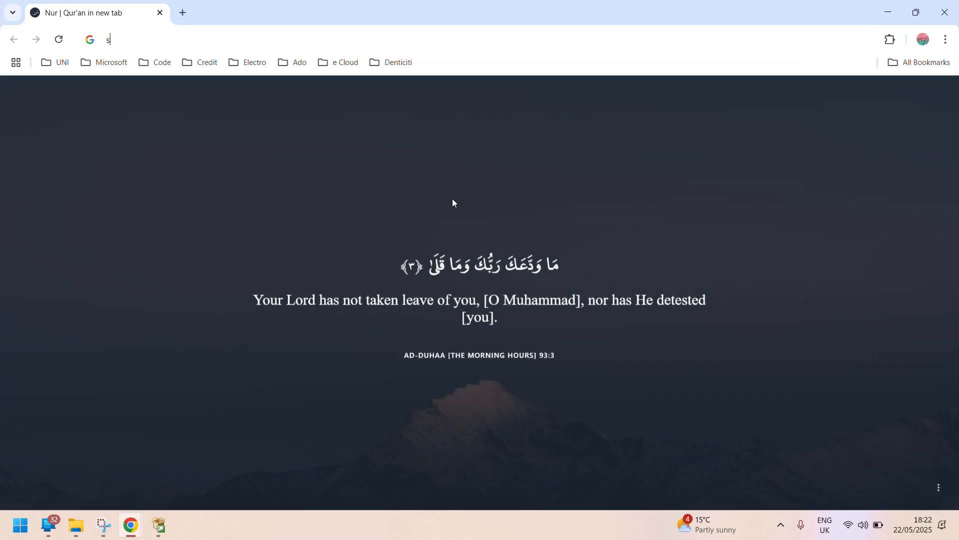
pyautogui.write('wql')
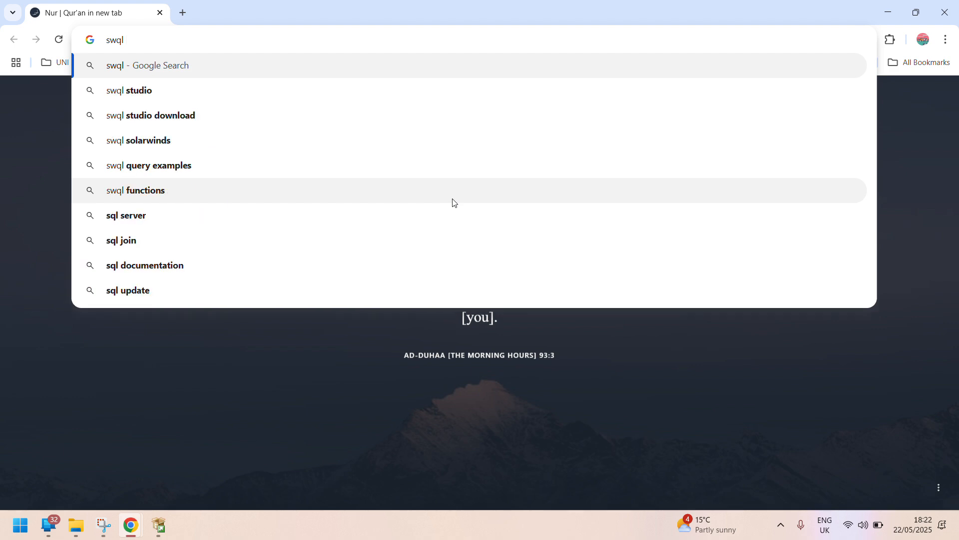
pyautogui.press('BackSpace')
pyautogui.press('BackSpace')
pyautogui.press('BackSpace')
pyautogui.write('q')
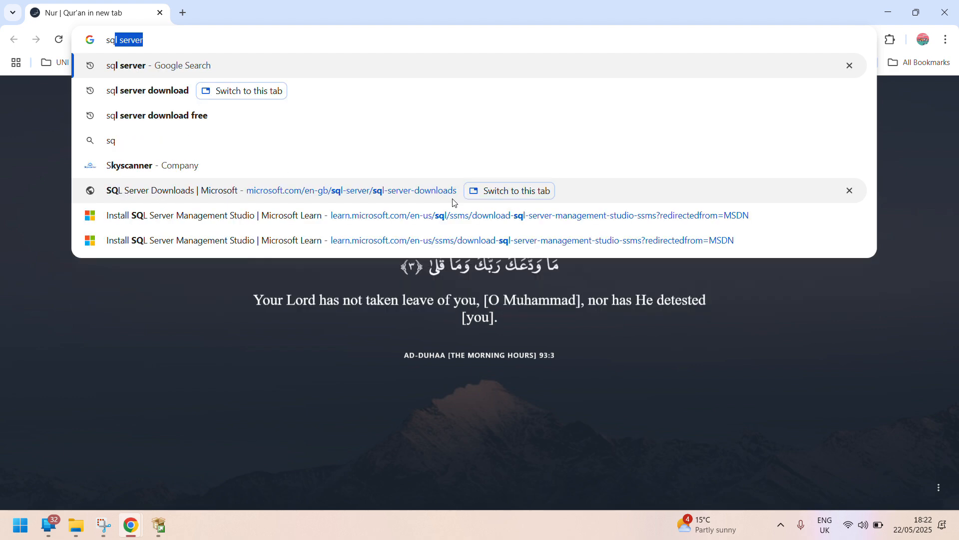
pyautogui.write('l sevver')
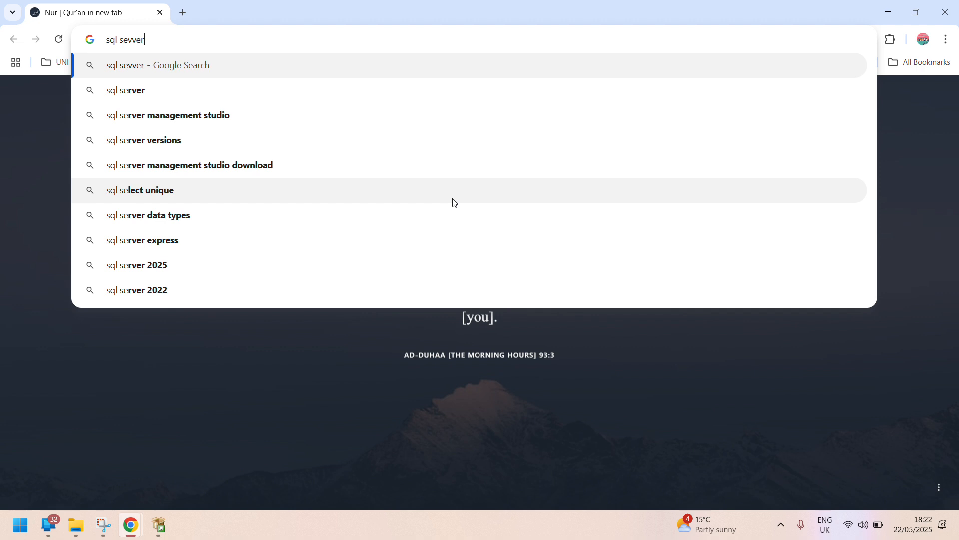
pyautogui.press('BackSpace')
pyautogui.press('BackSpace')
pyautogui.press('BackSpace')
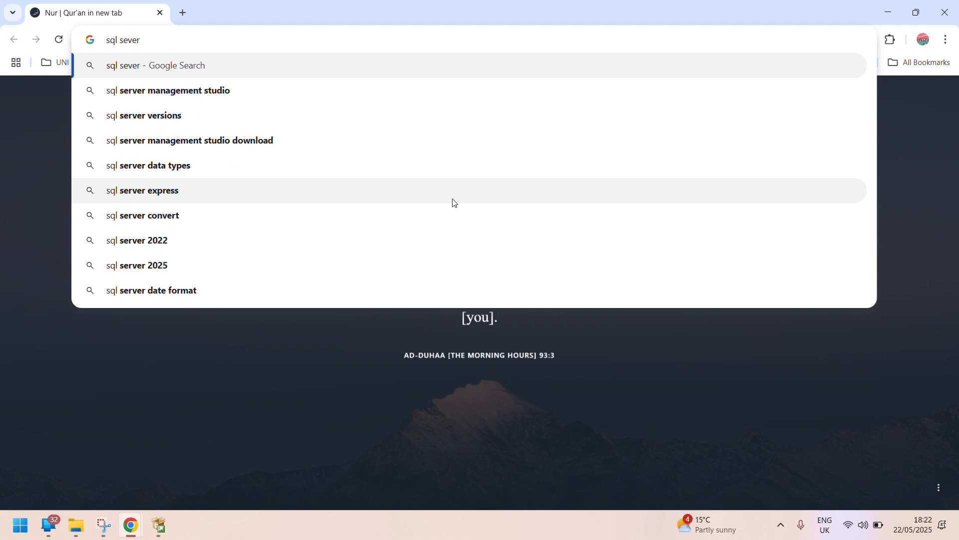
pyautogui.write('dowl')
pyautogui.press('Down')
pyautogui.press('Down')
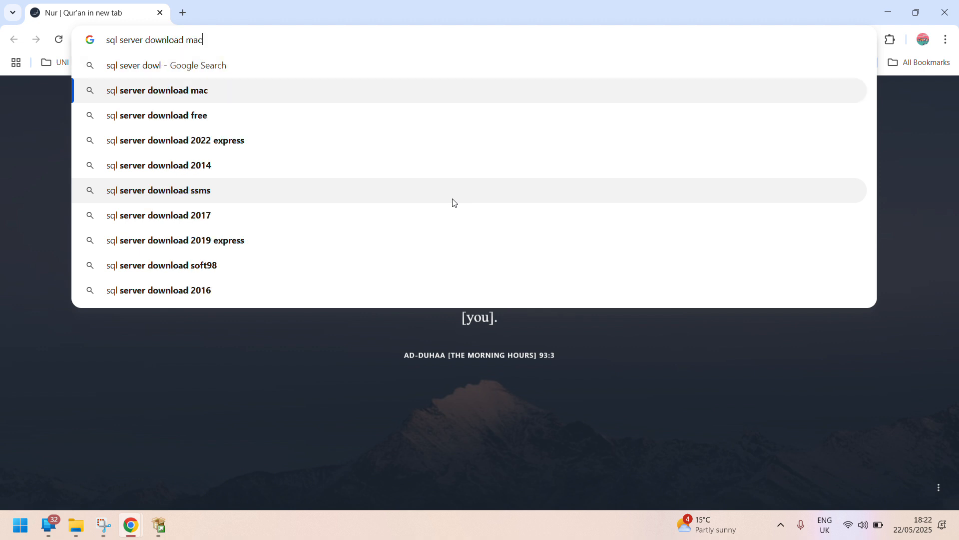
pyautogui.press('Return')
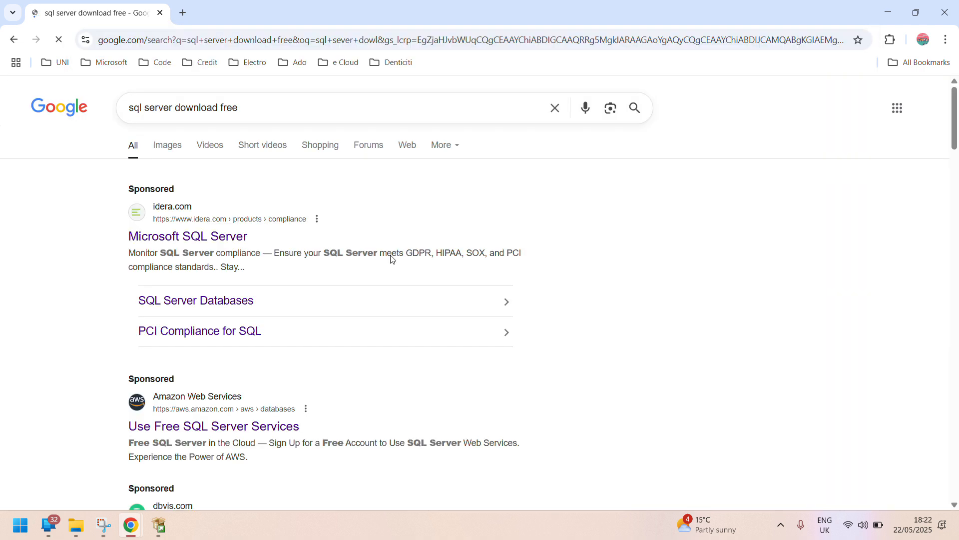
# Step: Open Microsoft's SQL Server Downloads result and close the search results tab
pyautogui.scroll(-4, 316, 377)
pyautogui.scroll(-4, 315, 378)
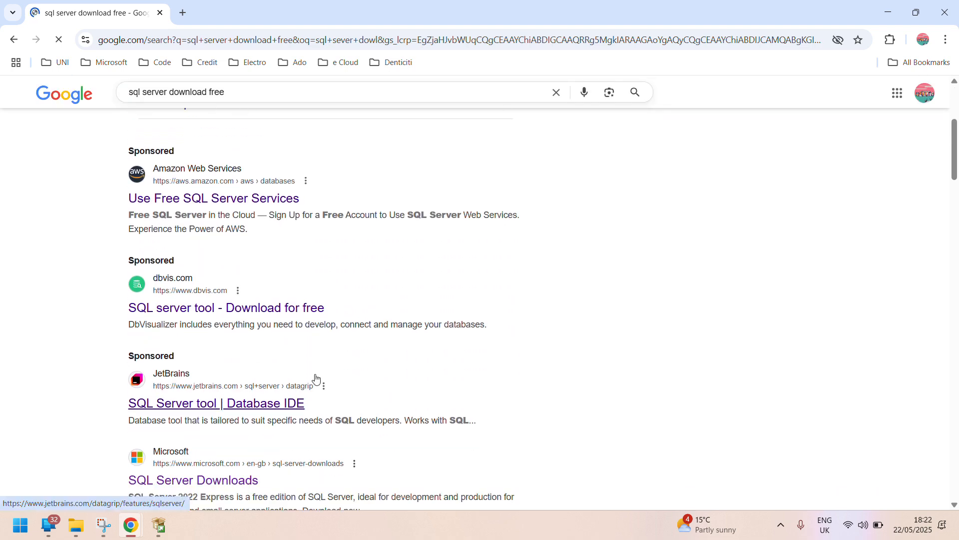
pyautogui.click(226, 269)
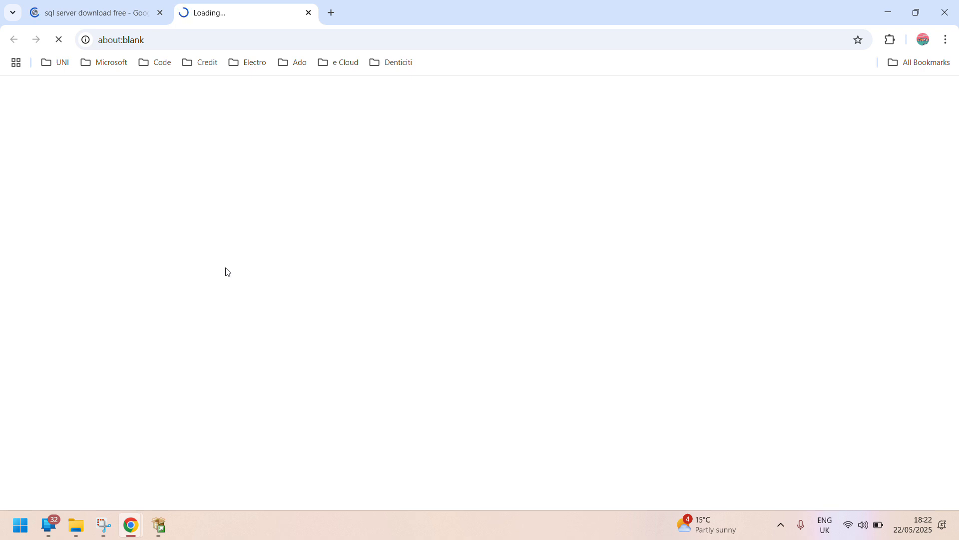
pyautogui.click(161, 13)
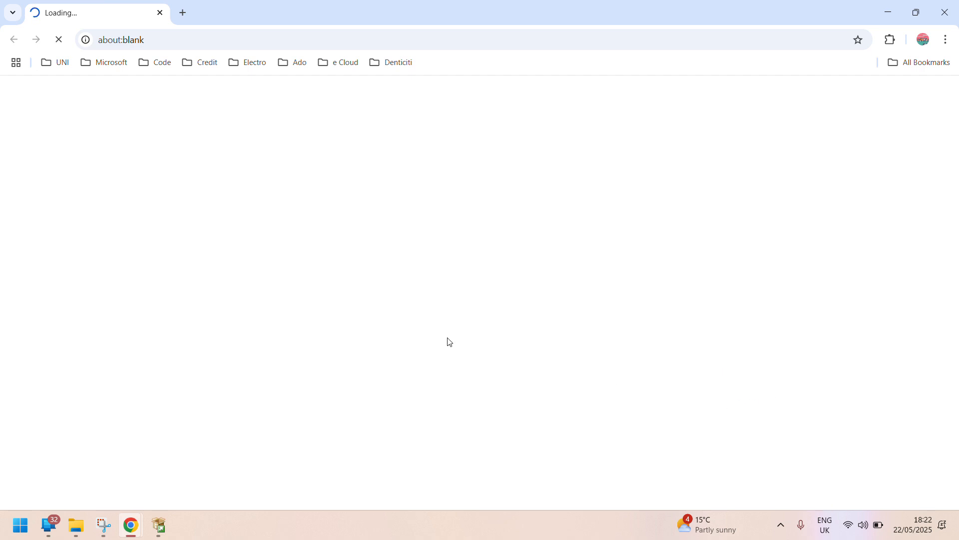
# Step: Switch back to the first browser window and examine the SQL Server 2022 edition downloads on Microsoft's page
pyautogui.moveTo(139, 526)
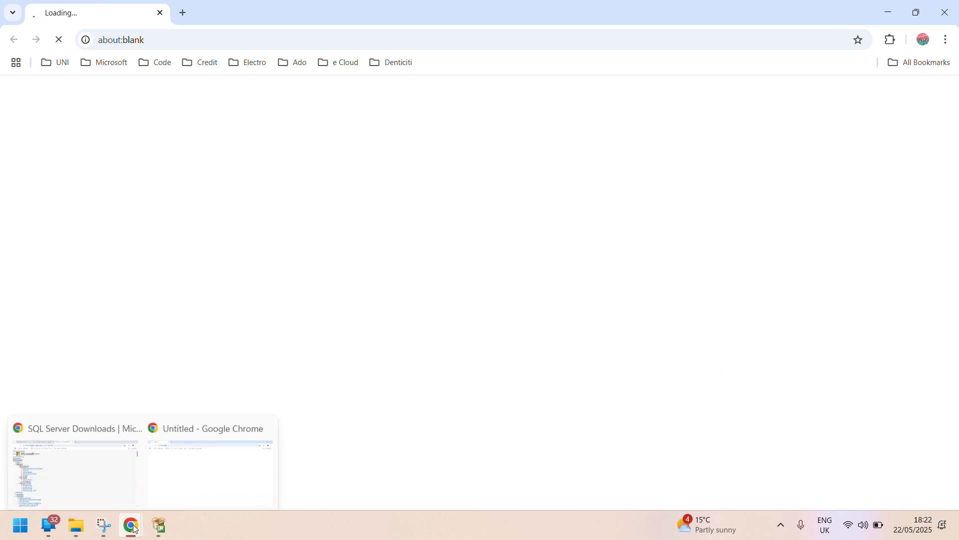
pyautogui.click(128, 474)
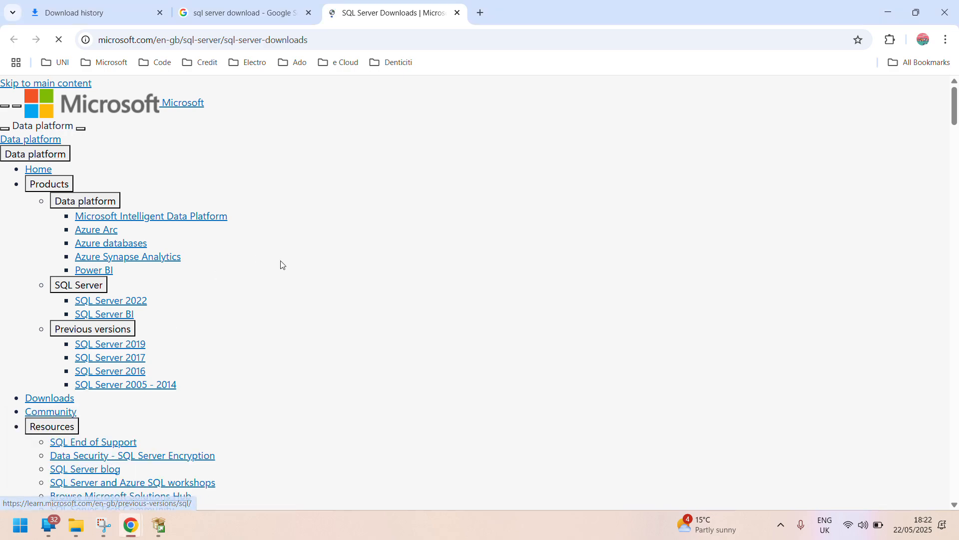
pyautogui.scroll(-10, 281, 264)
pyautogui.scroll(-6, 281, 264)
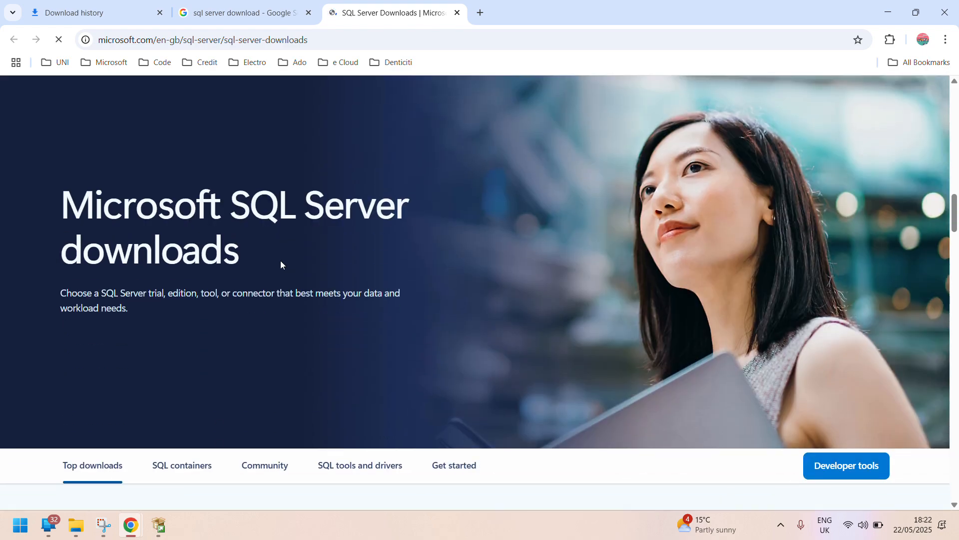
pyautogui.scroll(-10, 280, 264)
pyautogui.scroll(10, 282, 265)
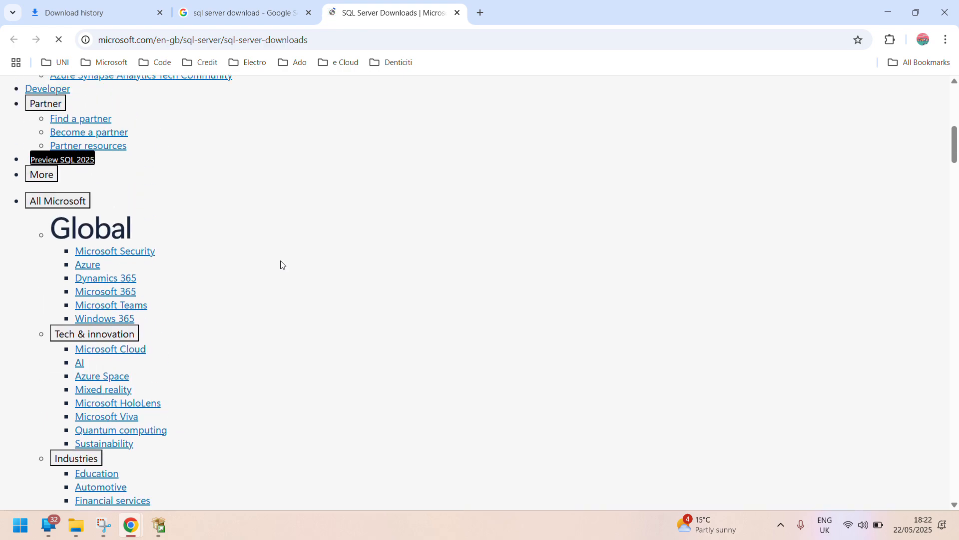
pyautogui.scroll(-12, 281, 265)
pyautogui.scroll(-4, 280, 264)
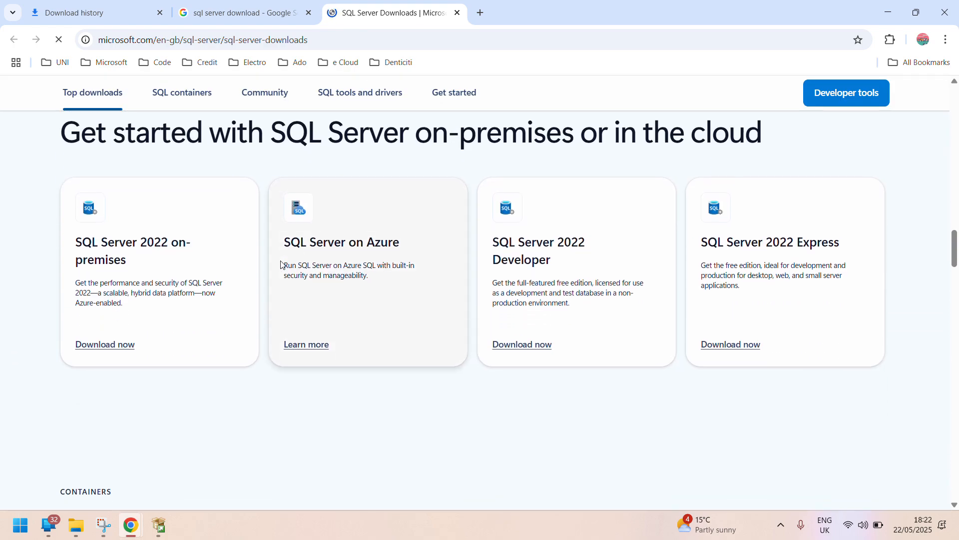
# Step: Highlight the on-premises and Express edition titles, download SQL Server 2022 Express, and show the recent downloads
pyautogui.scroll(2, 313, 322)
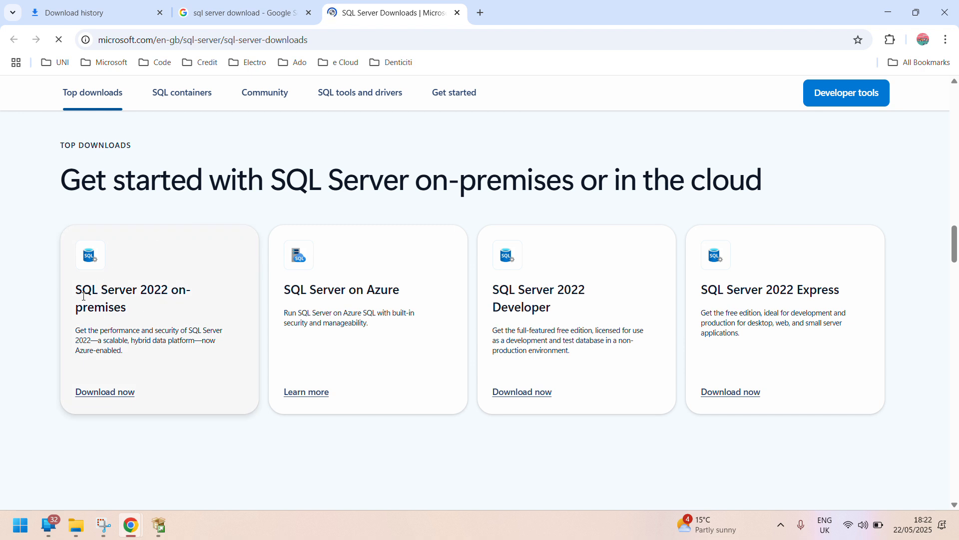
pyautogui.moveTo(75, 289); pyautogui.dragTo(158, 309)
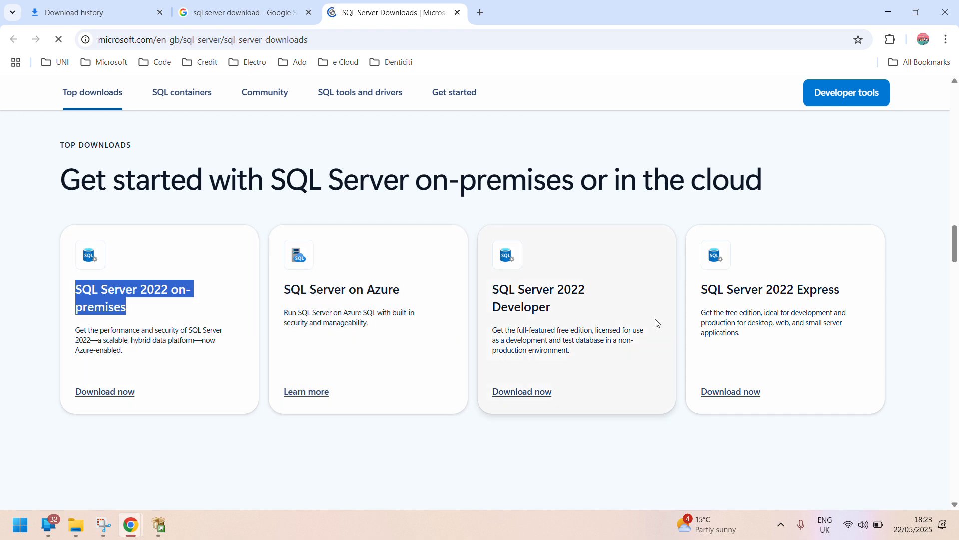
pyautogui.moveTo(704, 290); pyautogui.dragTo(851, 285)
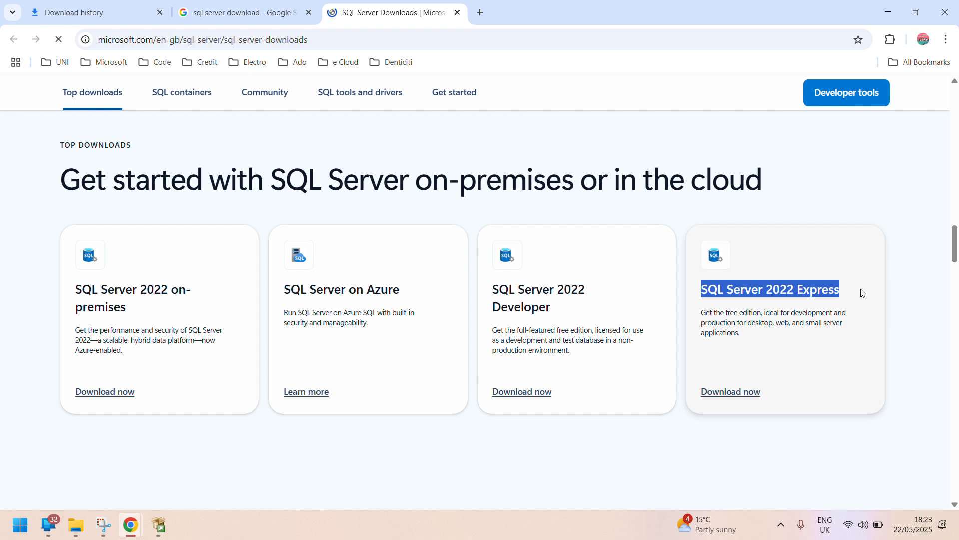
pyautogui.click(861, 289)
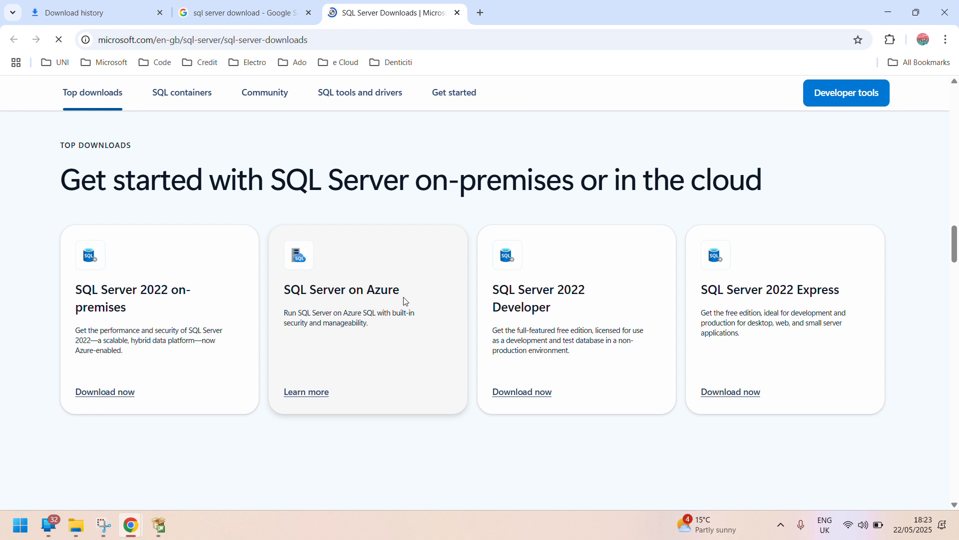
pyautogui.click(735, 395)
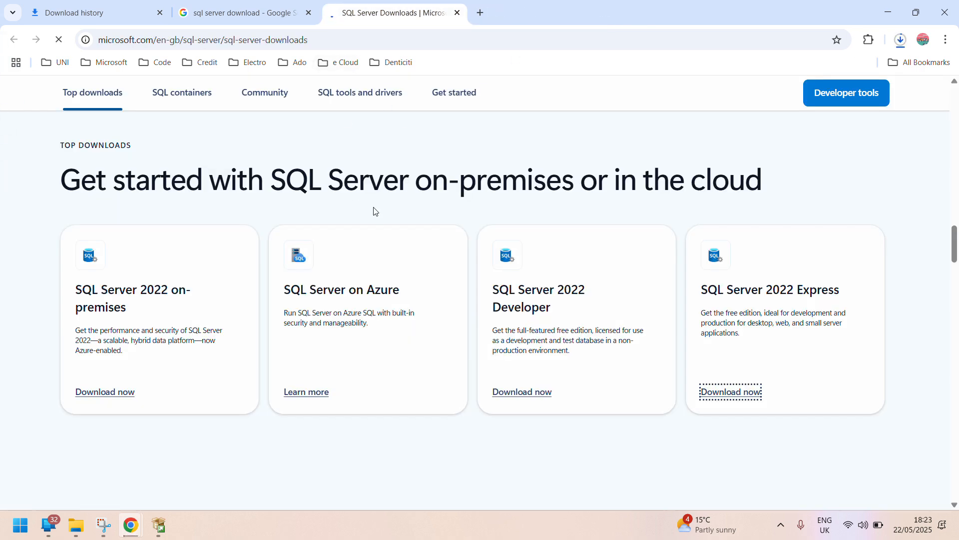
pyautogui.click(902, 40)
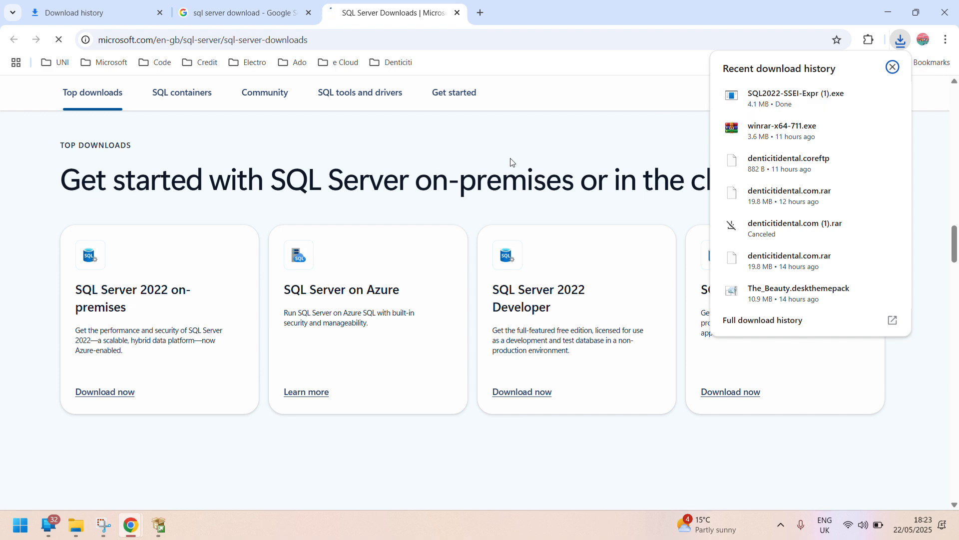
# Step: Check the progress of the running SQL Server 2022 Express installation and return to Microsoft's downloads page
pyautogui.click(155, 527)
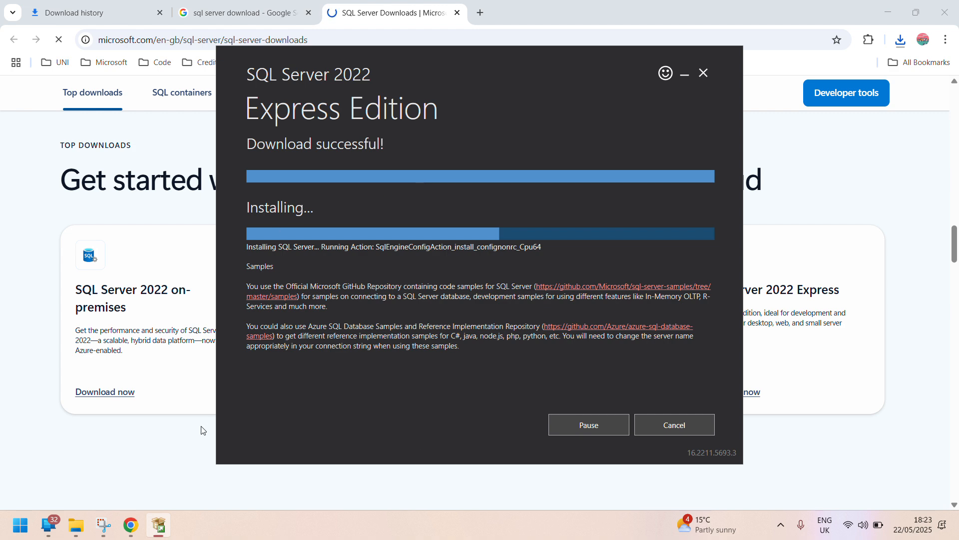
pyautogui.click(187, 437)
pyautogui.scroll(-3, 188, 437)
pyautogui.scroll(-5, 188, 437)
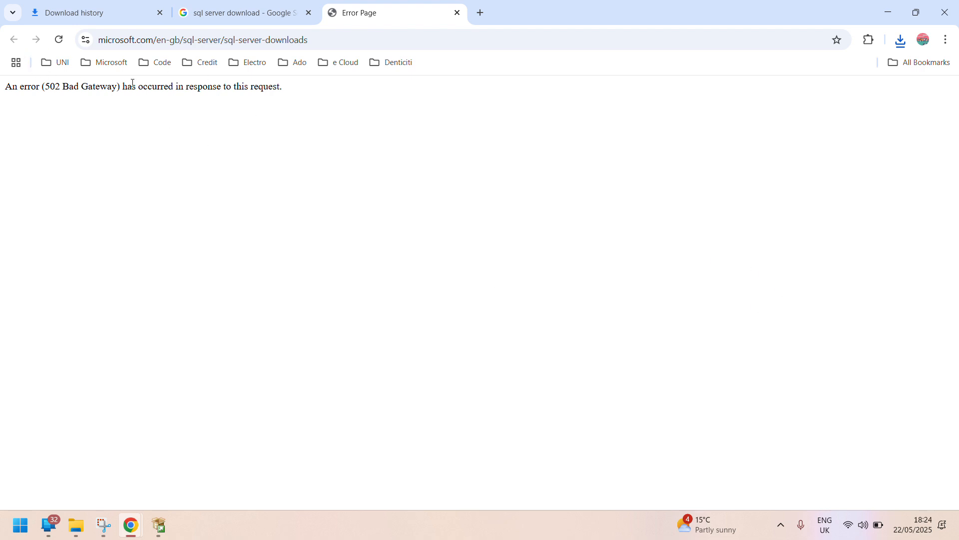
# Step: Try to reload Microsoft's SQL Server Downloads page, reopen it from the Google search results and close the old tab
pyautogui.click(64, 40)
pyautogui.click(246, 14)
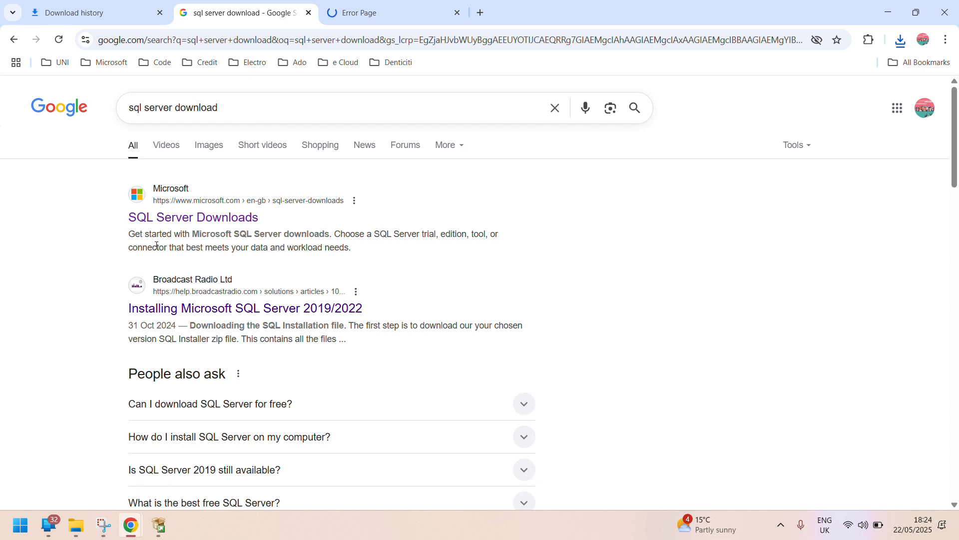
pyautogui.click(186, 216)
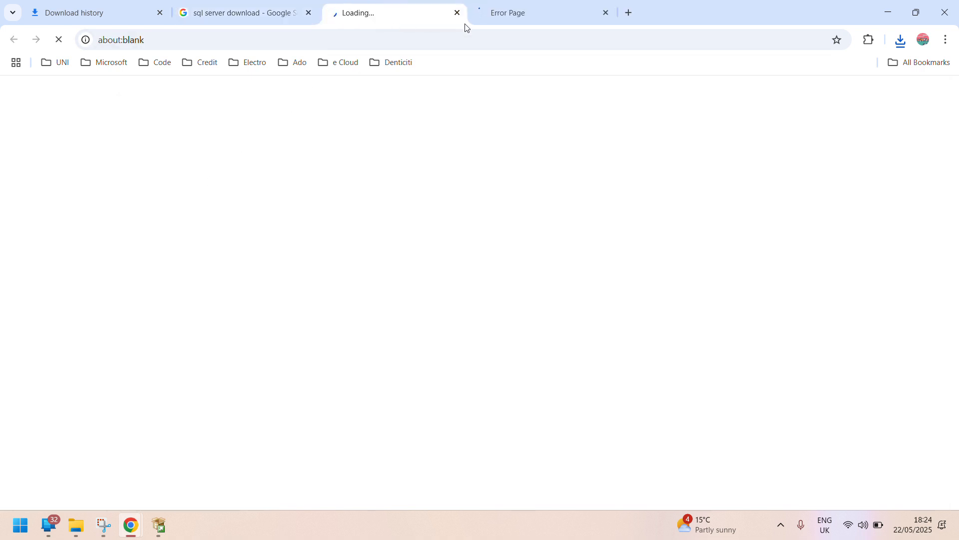
pyautogui.click(605, 13)
# Step: Check the SQL Server installation progress and close the SQL Server downloads, search results and download history pages
pyautogui.click(172, 532)
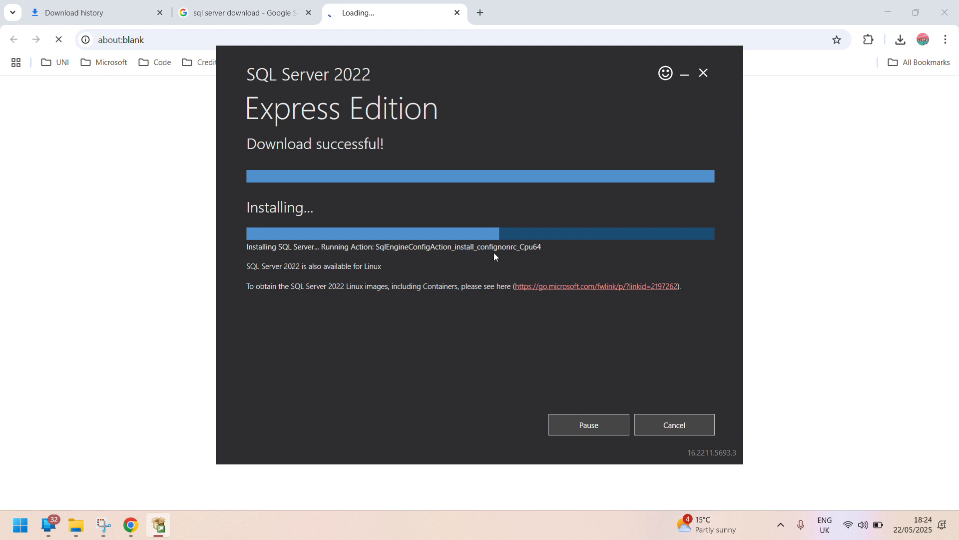
pyautogui.click(360, 15)
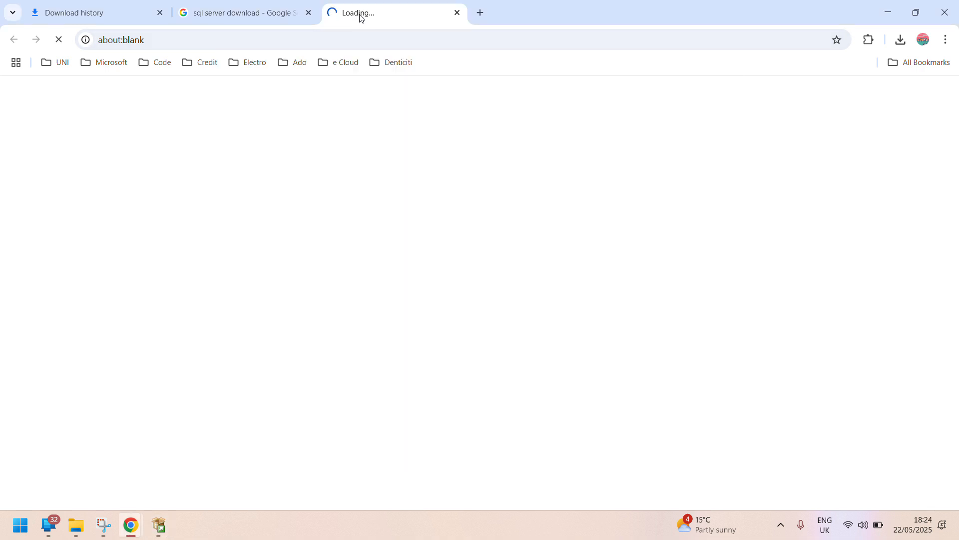
pyautogui.moveTo(360, 15); pyautogui.dragTo(325, 182)
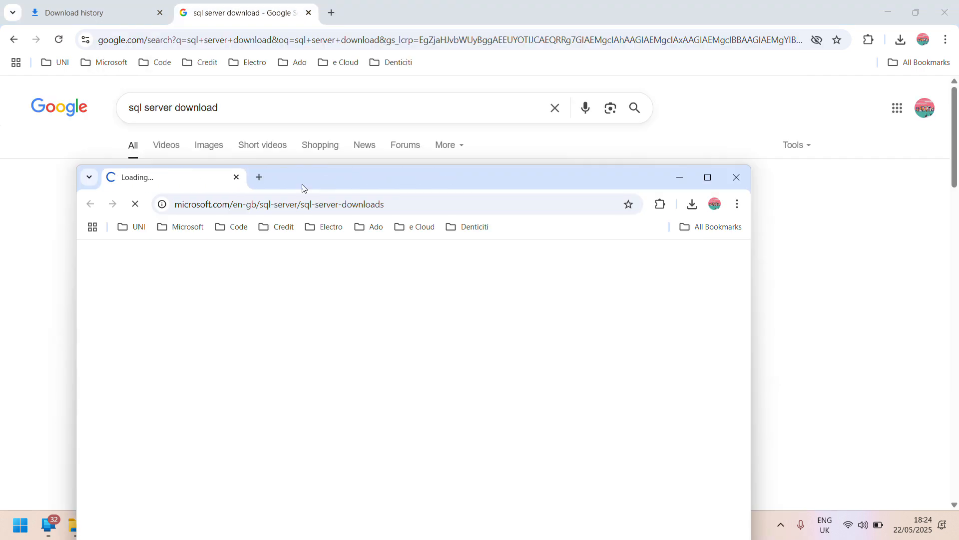
pyautogui.click(237, 177)
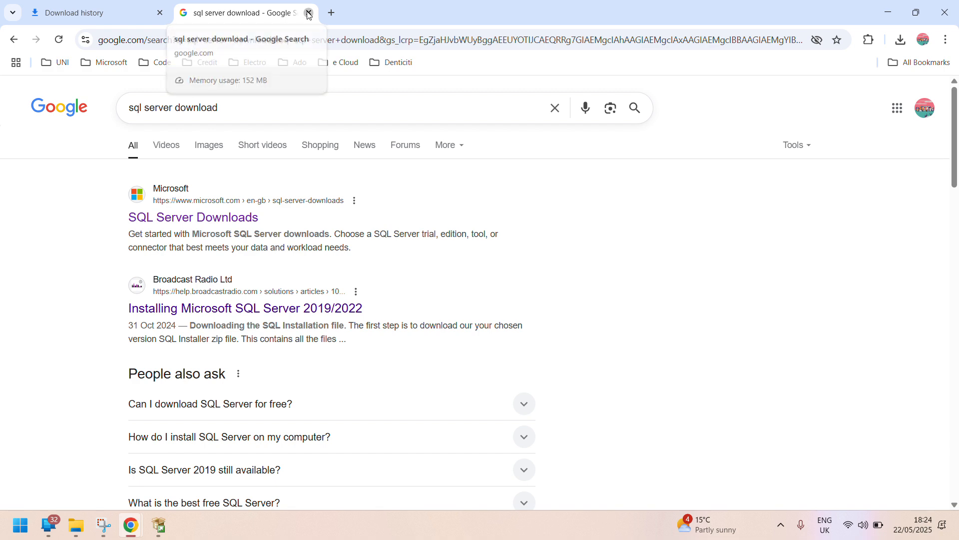
pyautogui.click(307, 14)
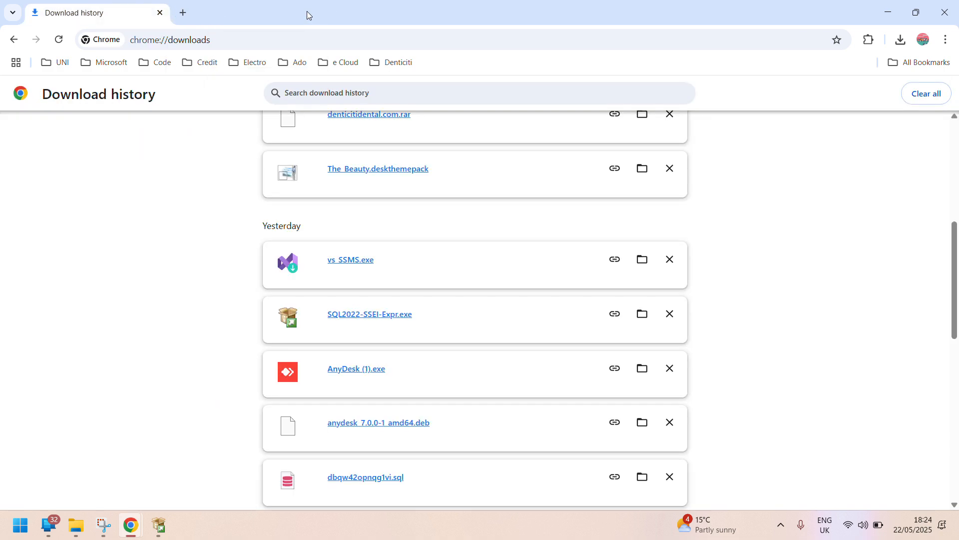
pyautogui.click(160, 15)
pyautogui.click(160, 13)
pyautogui.click(161, 13)
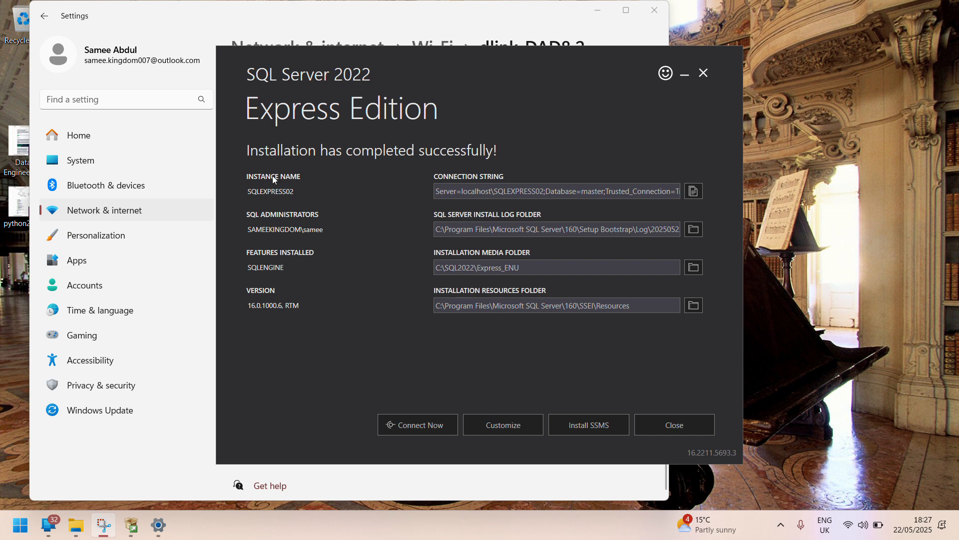
# Step: Examine the instance name within the connection string and the install log folder path in the completed installation summary
pyautogui.click(504, 196)
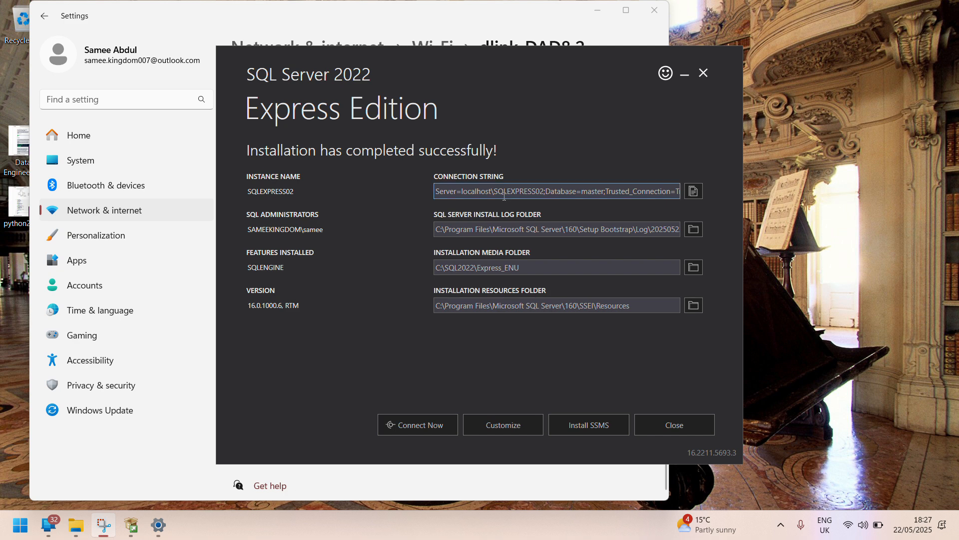
pyautogui.moveTo(498, 190); pyautogui.dragTo(533, 191)
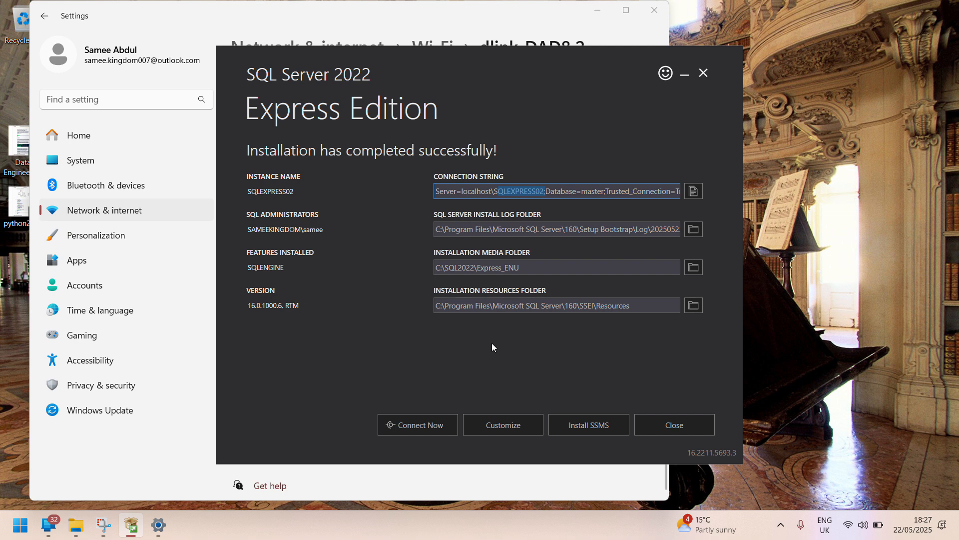
pyautogui.click(523, 230)
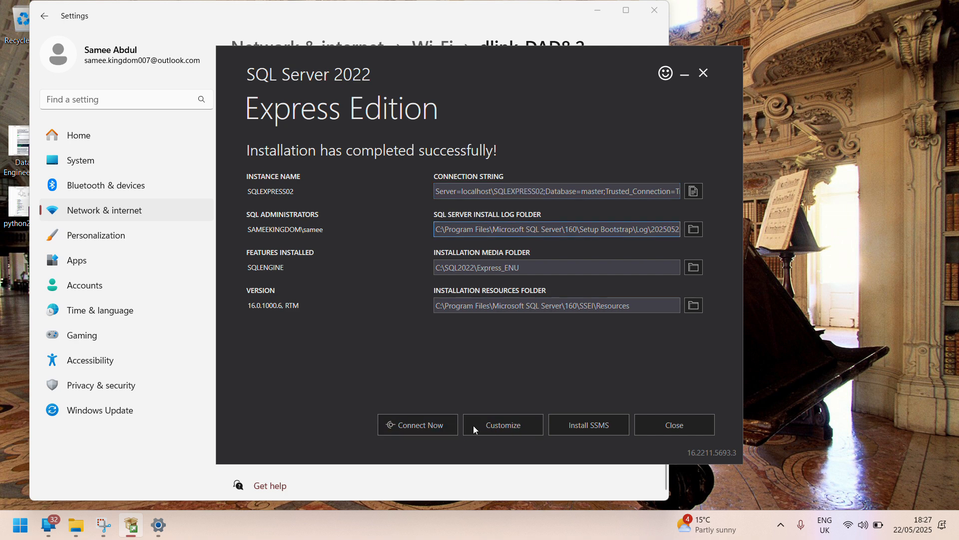
# Step: Open the SQL Server Management Studio installation page from the SQL Server setup summary and download SSMS 21
pyautogui.click(595, 419)
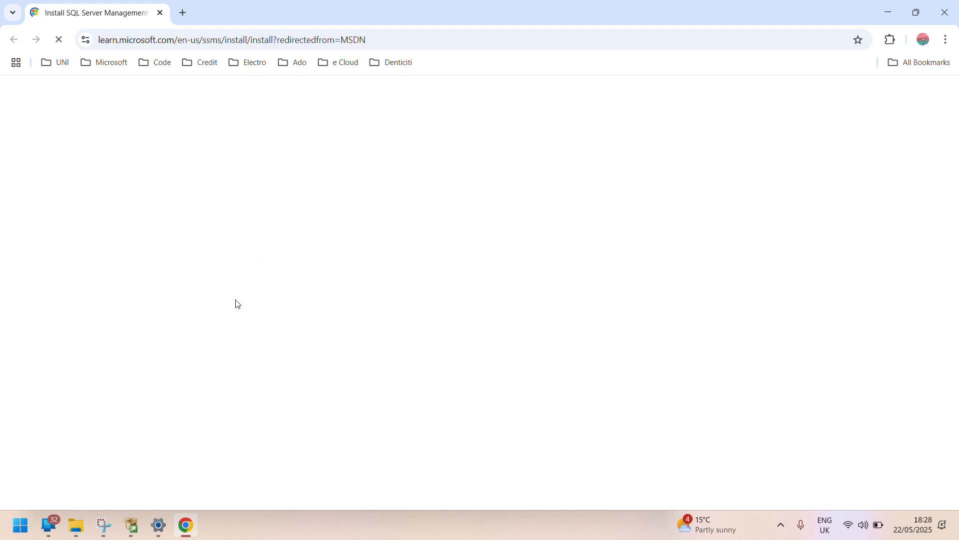
pyautogui.scroll(-7, 332, 381)
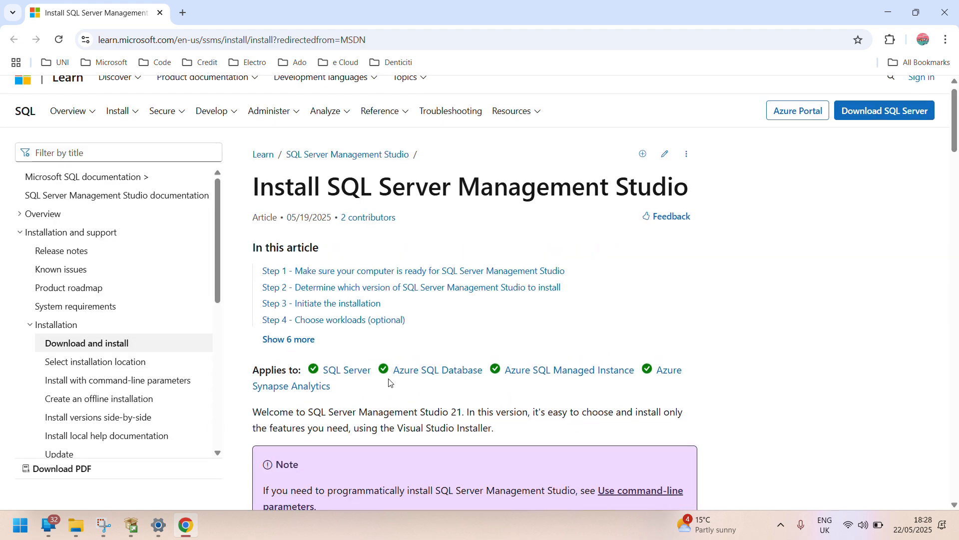
pyautogui.scroll(-6, 388, 382)
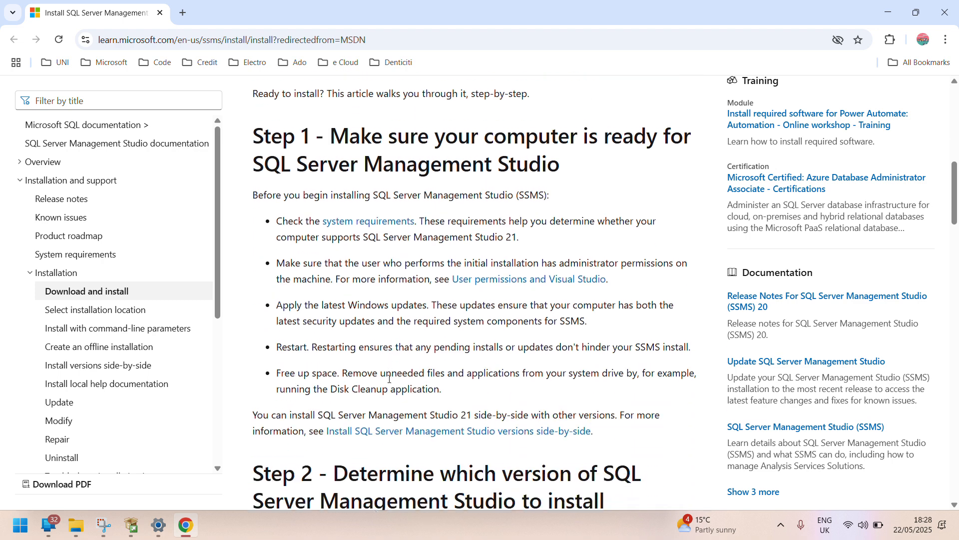
pyautogui.scroll(-2, 389, 383)
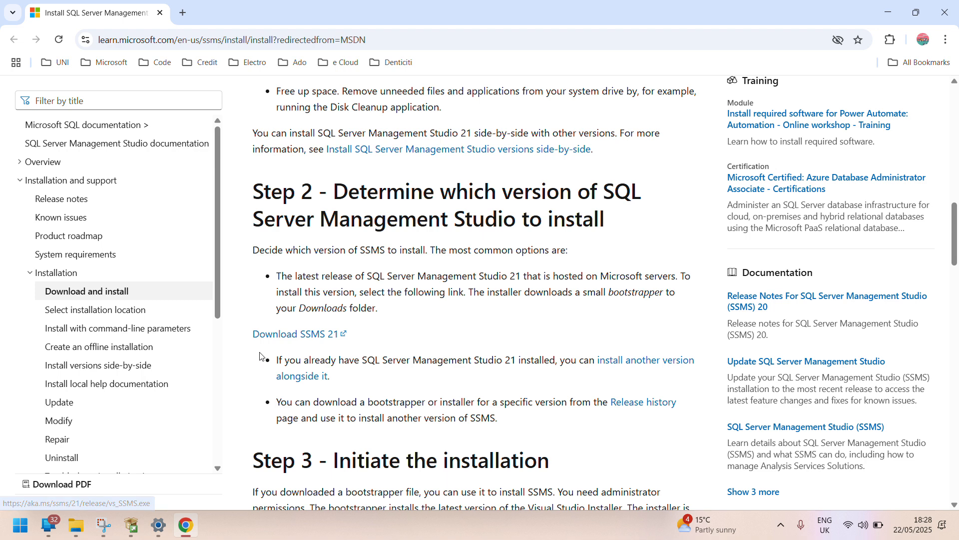
pyautogui.moveTo(254, 334); pyautogui.dragTo(343, 330)
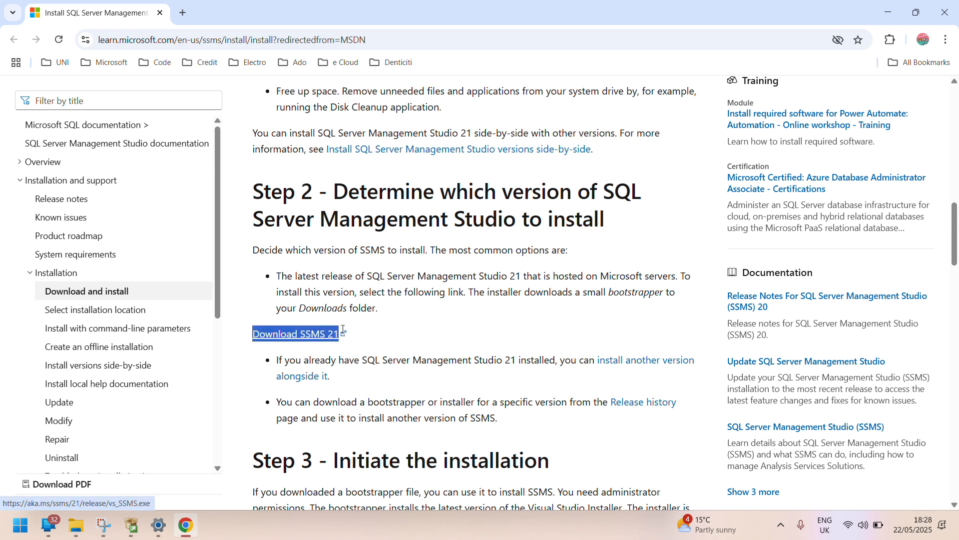
pyautogui.click(366, 332)
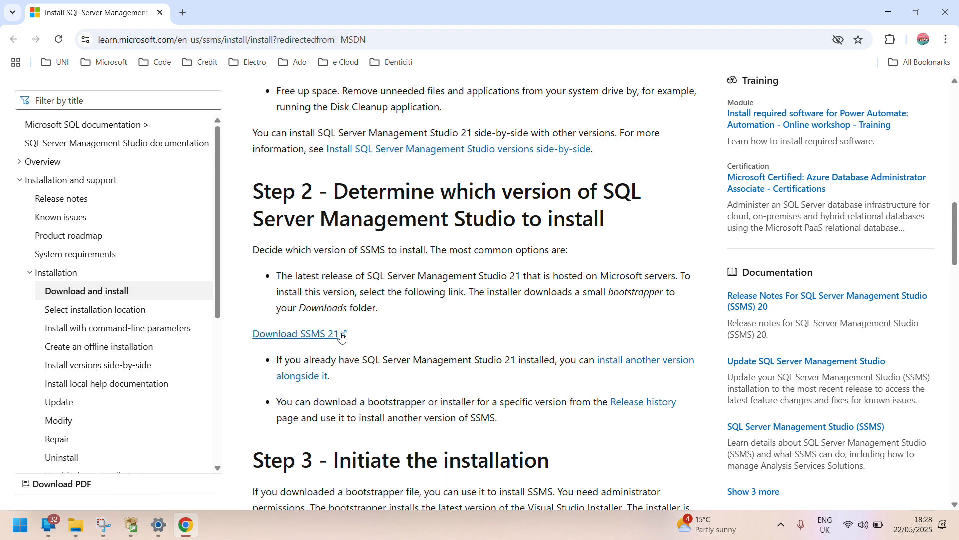
pyautogui.click(302, 337)
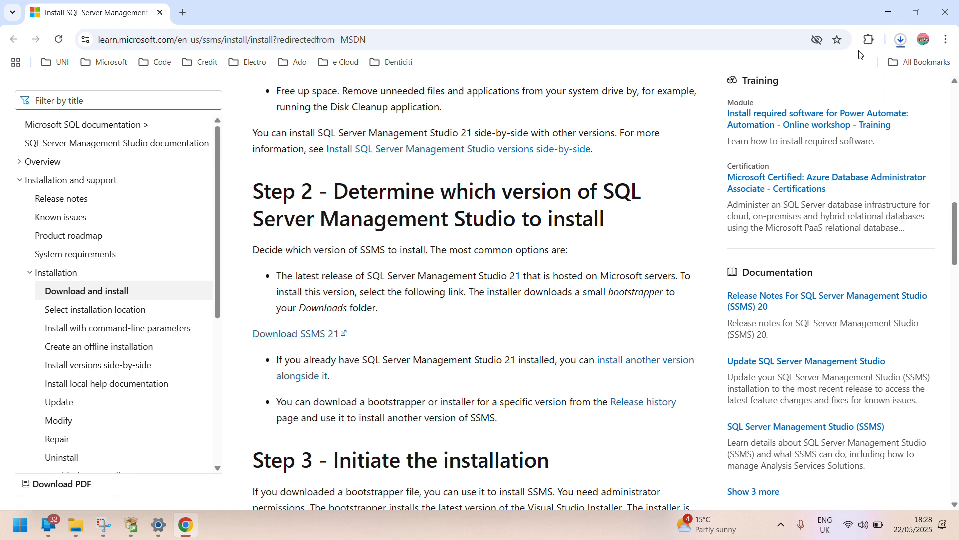
# Step: Run the downloaded vs_SSMS (1).exe file and agree to continue with the Visual Studio Installer setup
pyautogui.click(902, 46)
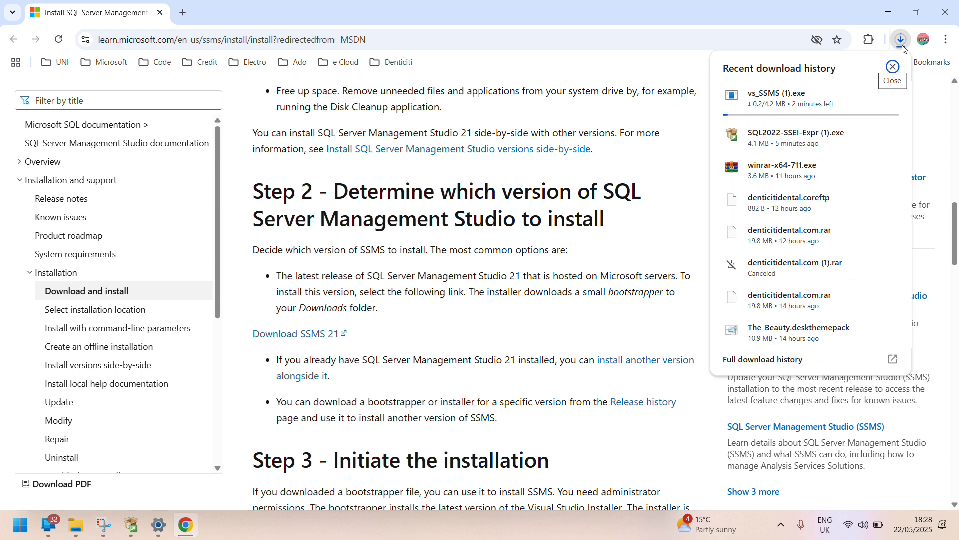
pyautogui.moveTo(772, 119)
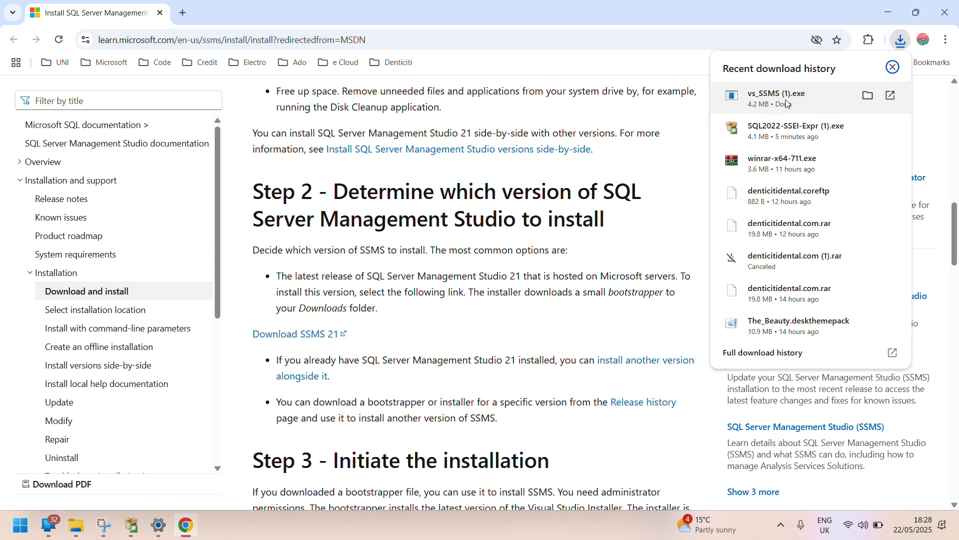
pyautogui.click(786, 103)
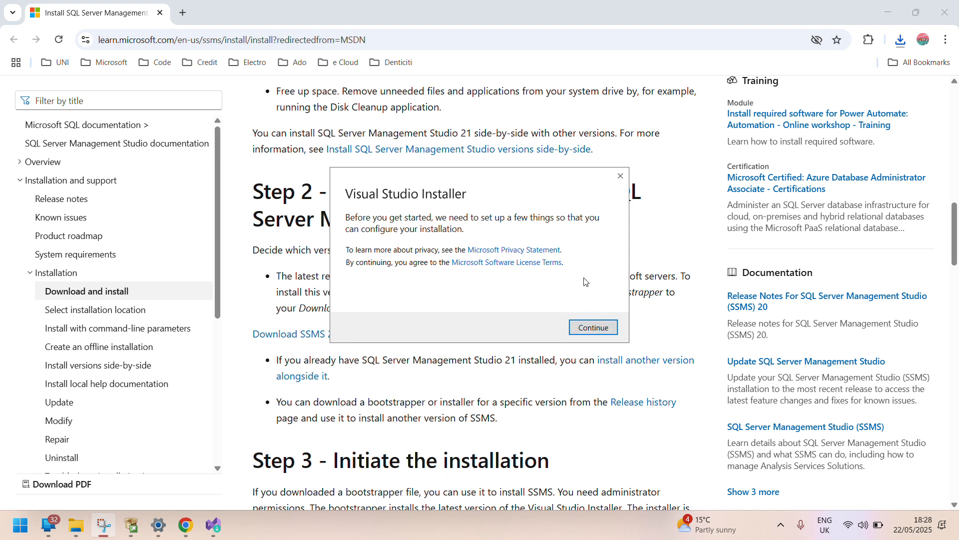
pyautogui.click(579, 327)
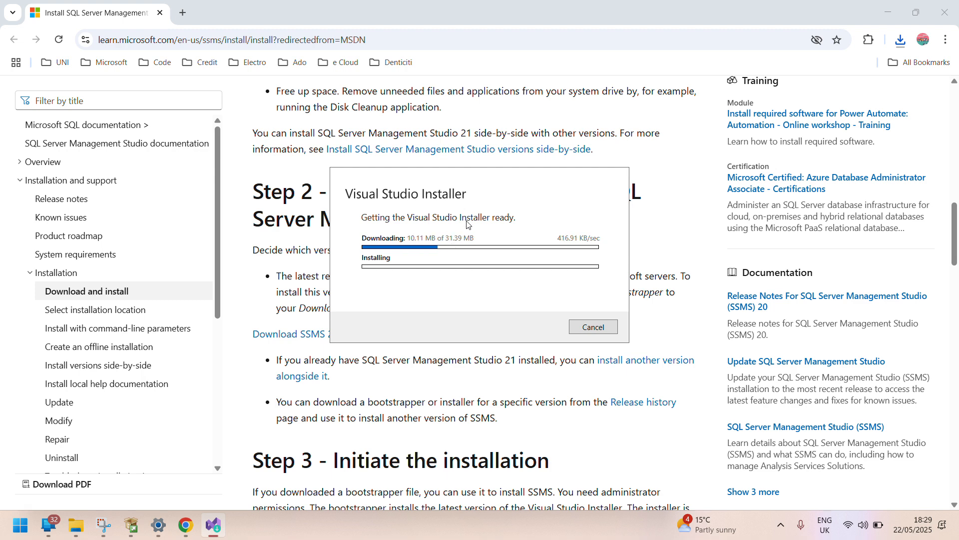
# Step: Minimize the browser and Settings windows, and place the SQL Server setup and Visual Studio Installer windows side by side
pyautogui.click(911, 10)
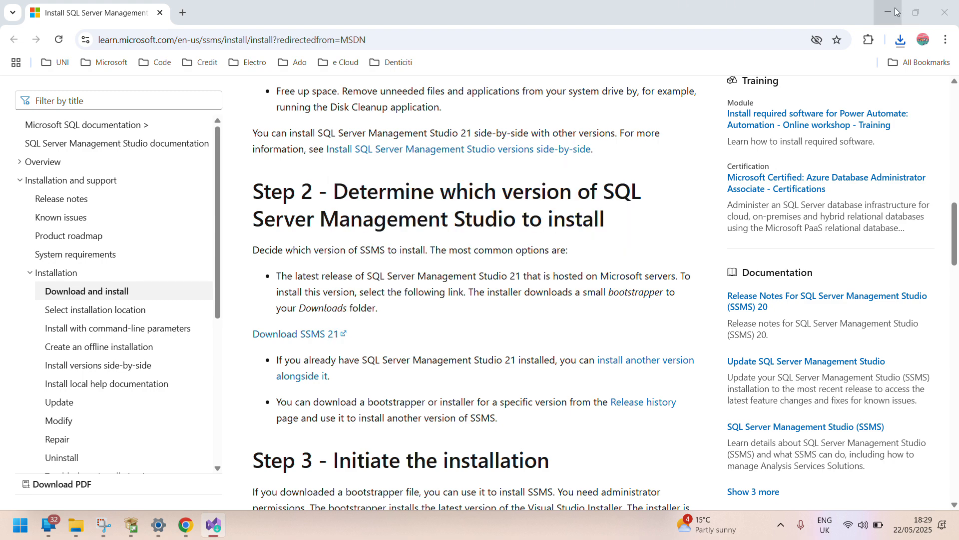
pyautogui.click(879, 18)
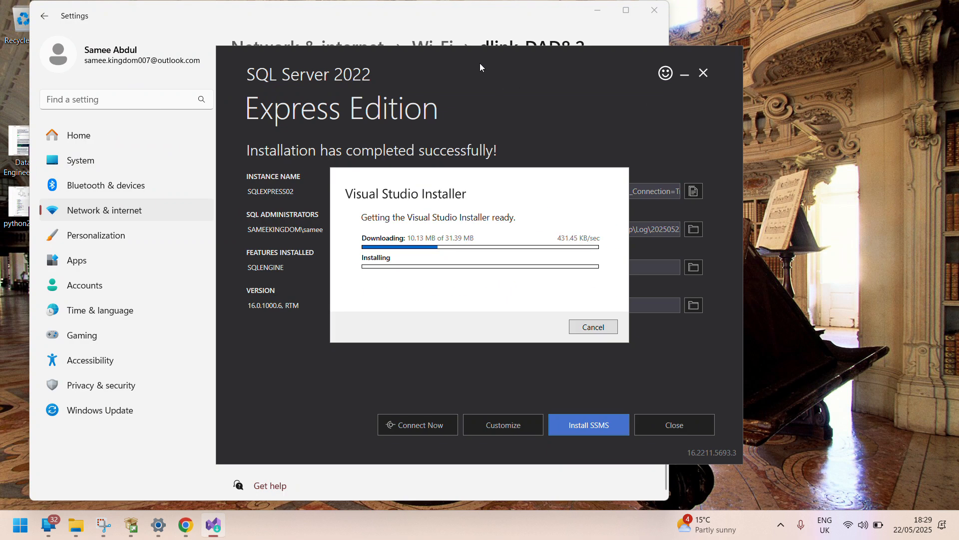
pyautogui.click(598, 9)
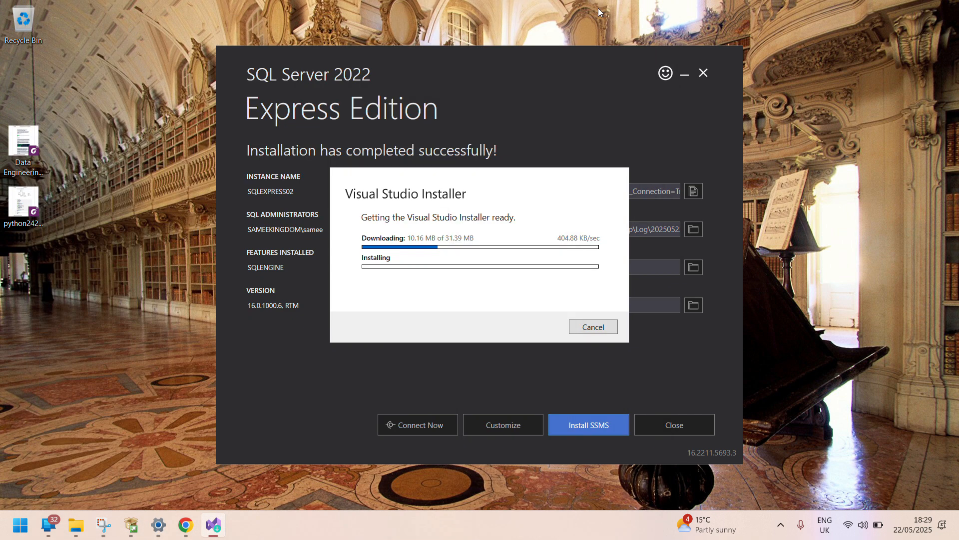
pyautogui.moveTo(511, 190); pyautogui.dragTo(775, 241)
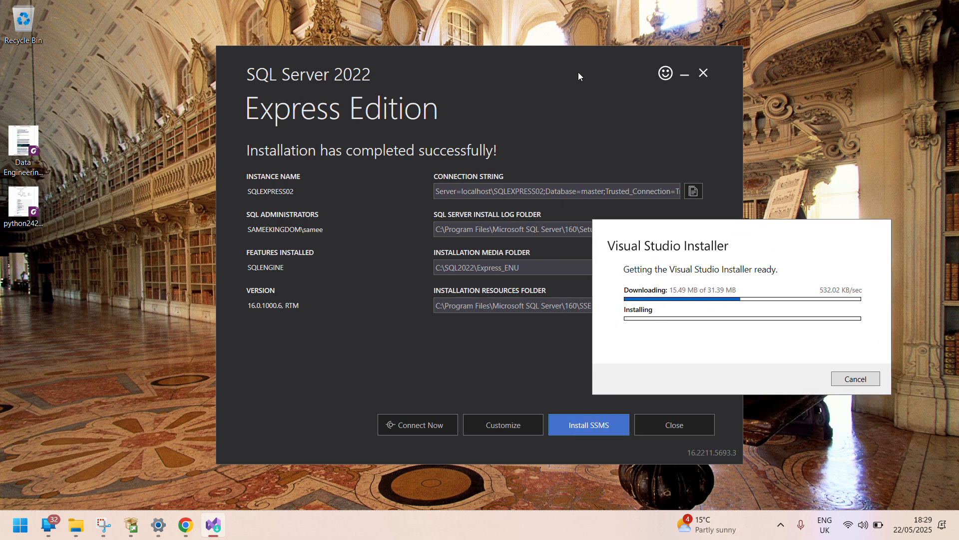
pyautogui.moveTo(565, 69); pyautogui.dragTo(357, 66)
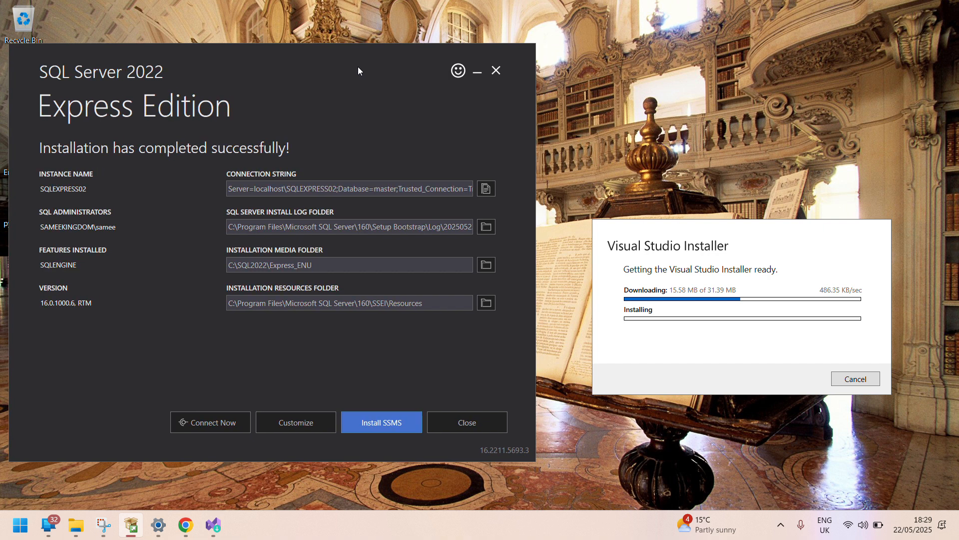
# Step: Move the Visual Studio Installer window aside and close the Chrome, Settings and File Explorer windows during the SSMS setup
pyautogui.moveTo(675, 233); pyautogui.dragTo(596, 99)
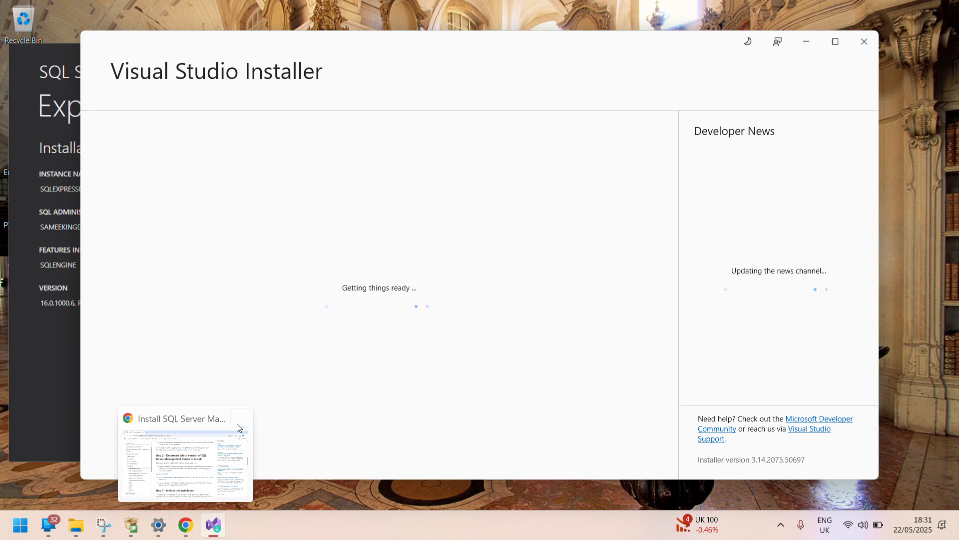
pyautogui.click(242, 414)
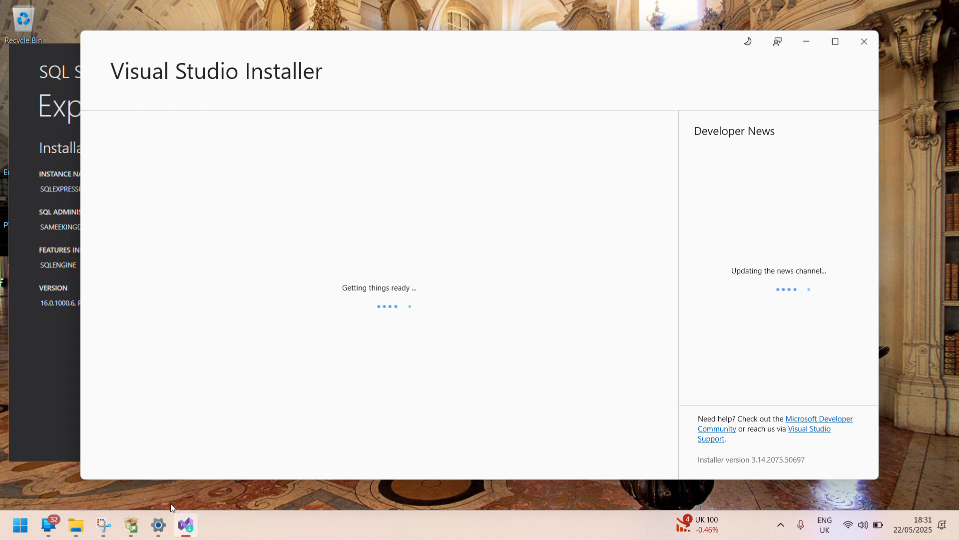
pyautogui.moveTo(158, 525)
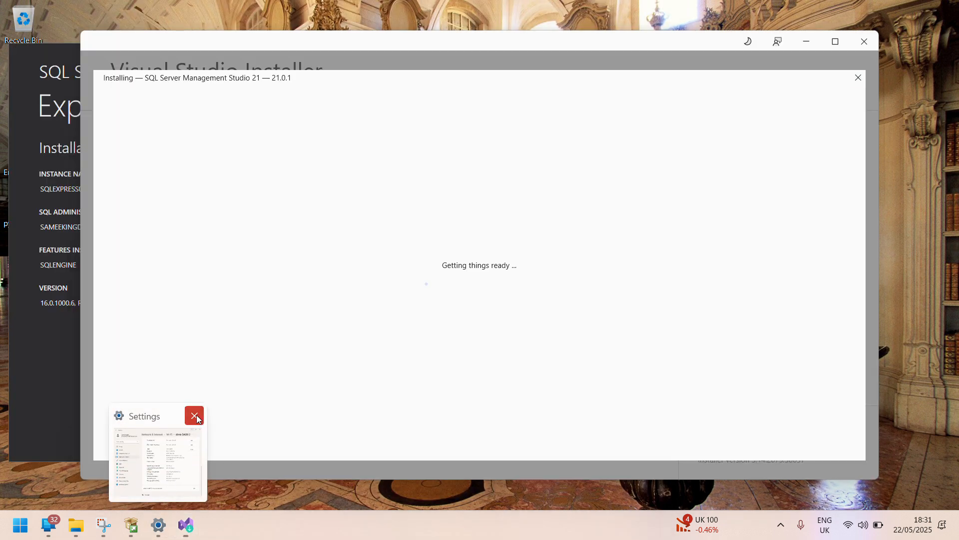
pyautogui.click(194, 415)
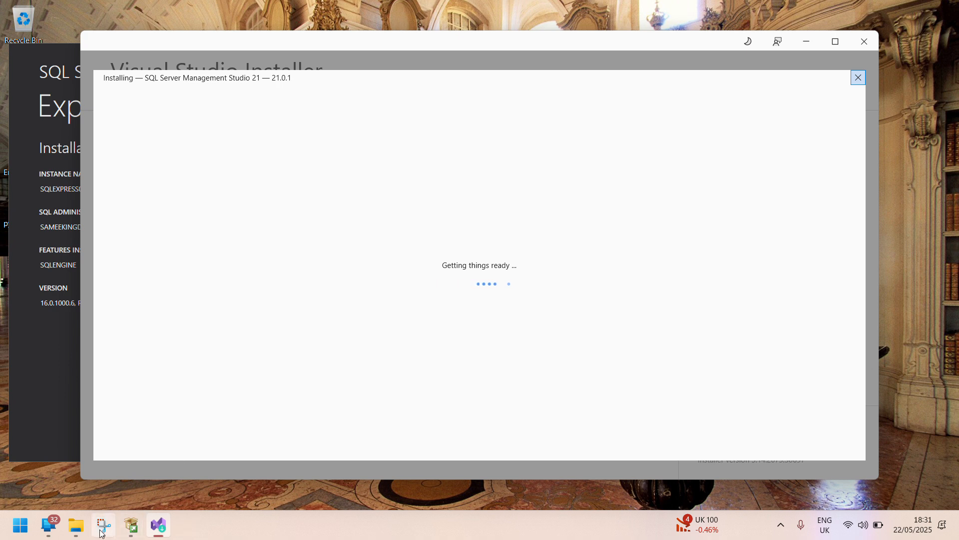
pyautogui.moveTo(77, 528)
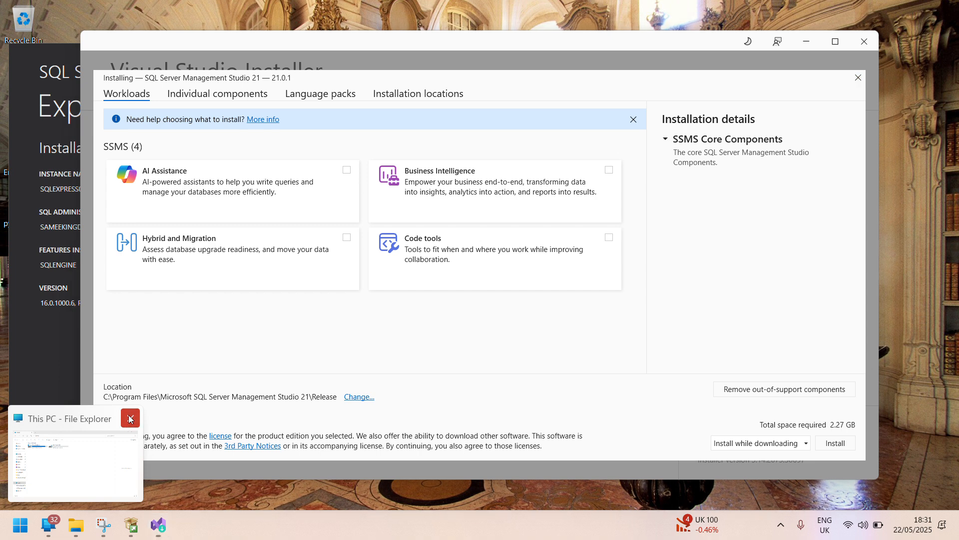
pyautogui.click(130, 418)
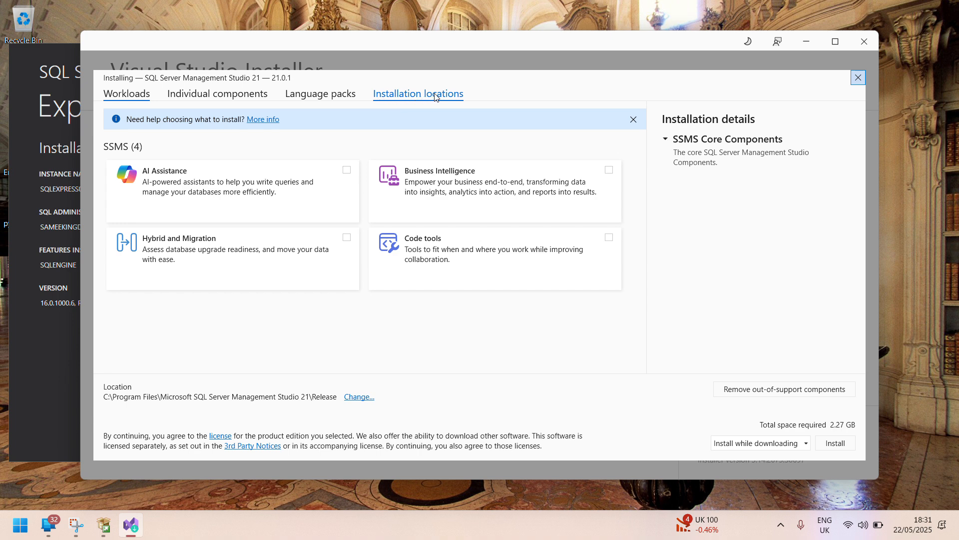
# Step: Look through the individual components, language packs and installation locations of the SSMS 21 setup, and return to the workloads
pyautogui.click(206, 96)
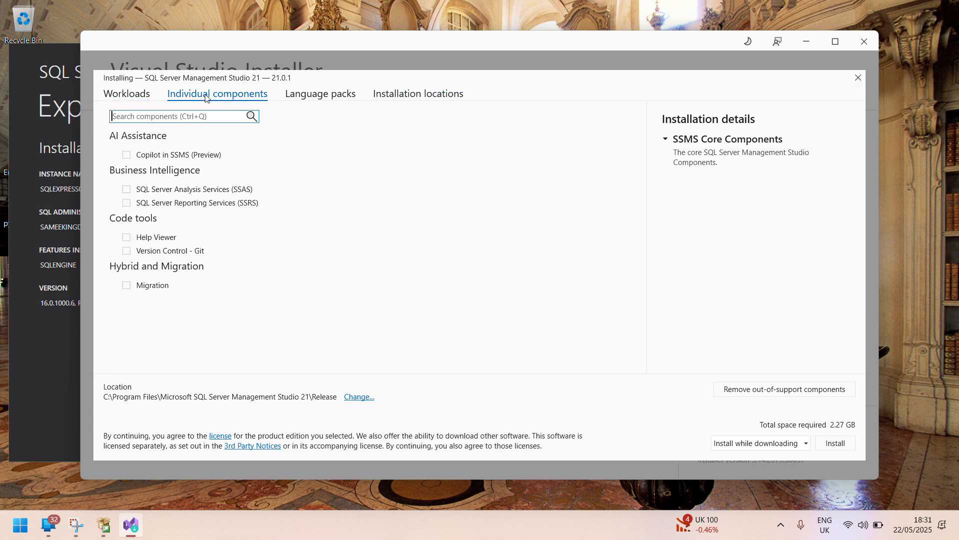
pyautogui.click(320, 95)
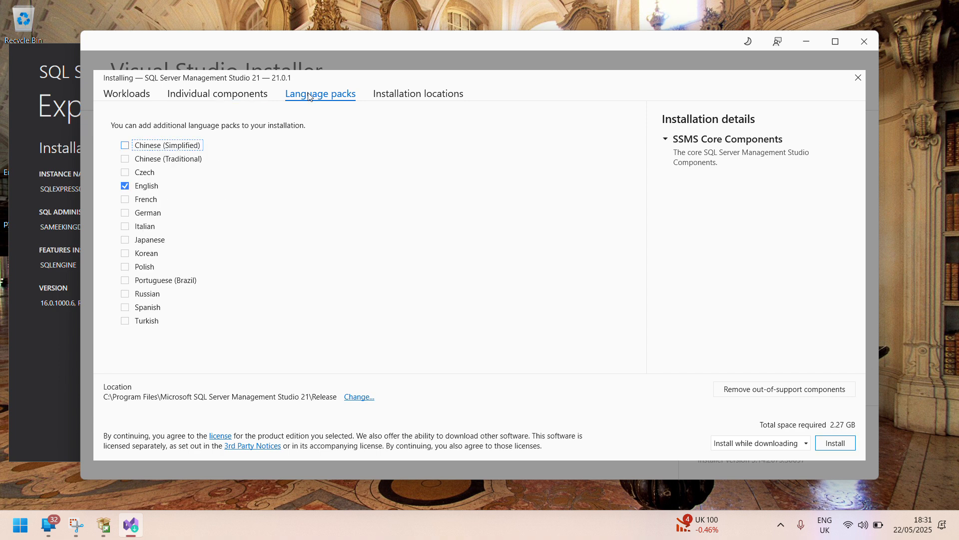
pyautogui.click(385, 97)
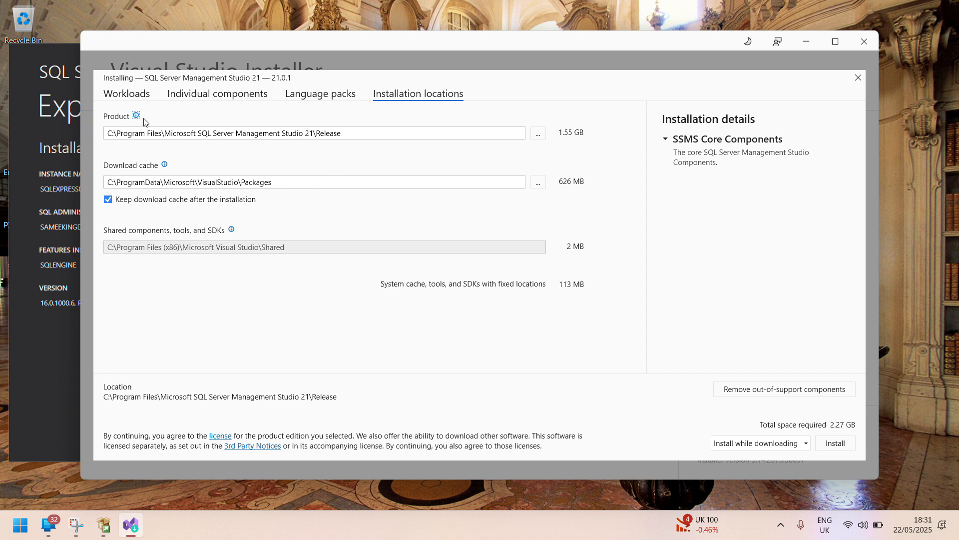
pyautogui.click(140, 94)
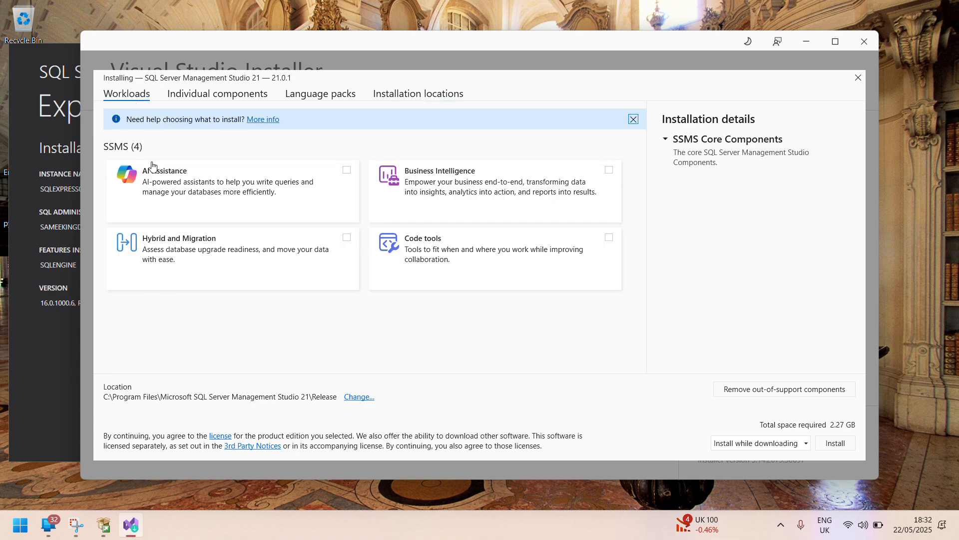
# Step: Include the AI Assistance, Hybrid and Migration, Business Intelligence and Code tools workloads in the SSMS 21 installation
pyautogui.click(346, 172)
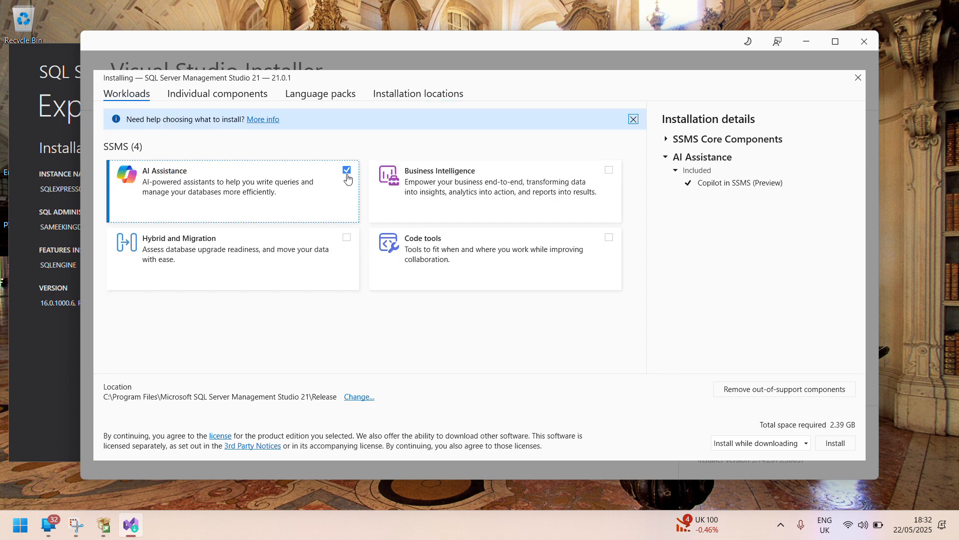
pyautogui.click(351, 242)
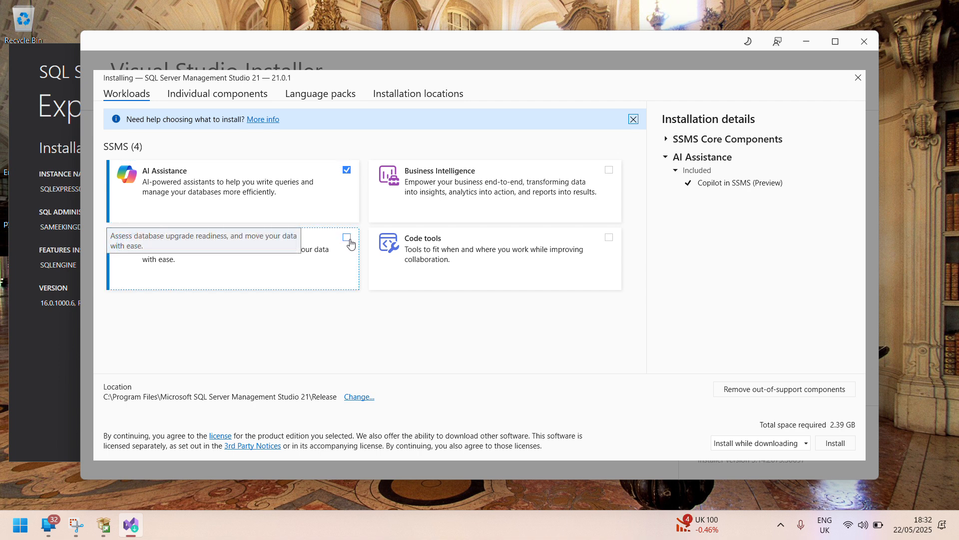
pyautogui.click(352, 244)
pyautogui.click(609, 175)
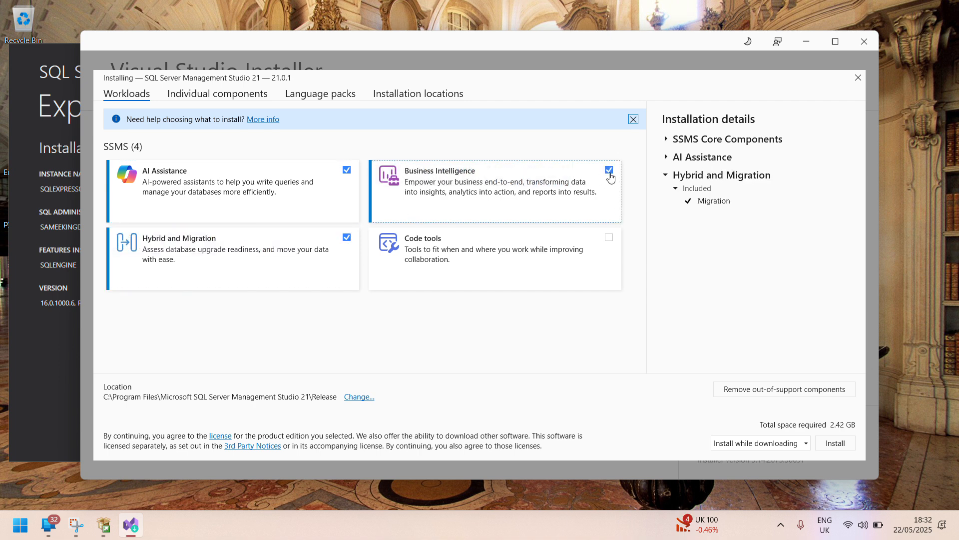
pyautogui.click(611, 241)
pyautogui.click(610, 239)
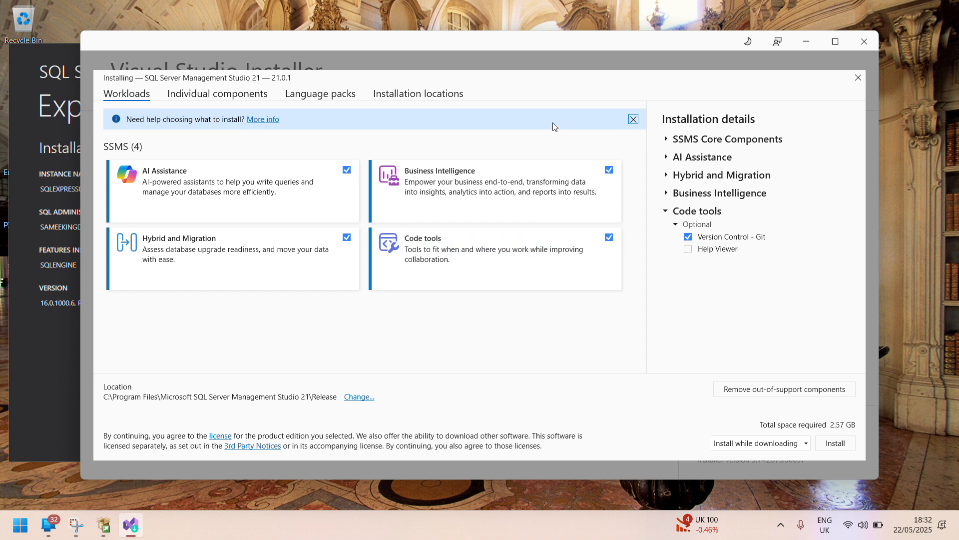
# Step: Add the individual components SQL Server Analysis Services (SSAS) and SQL Server Reporting Services (SSRS) to the installation
pyautogui.click(189, 95)
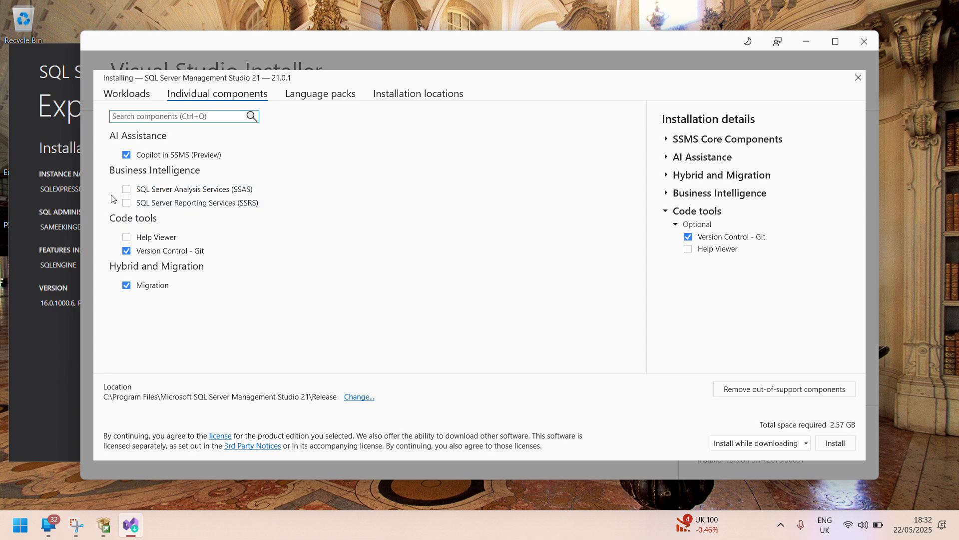
pyautogui.click(127, 189)
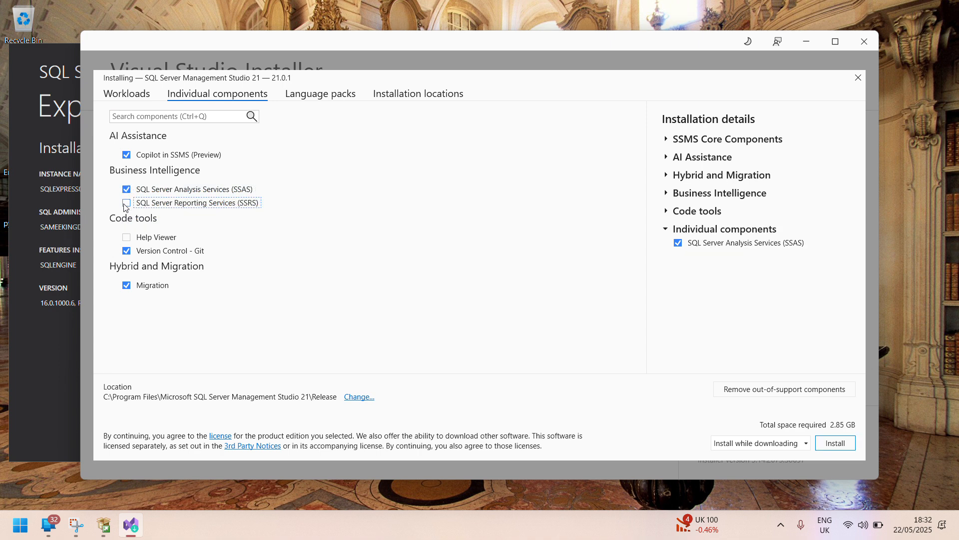
pyautogui.click(126, 203)
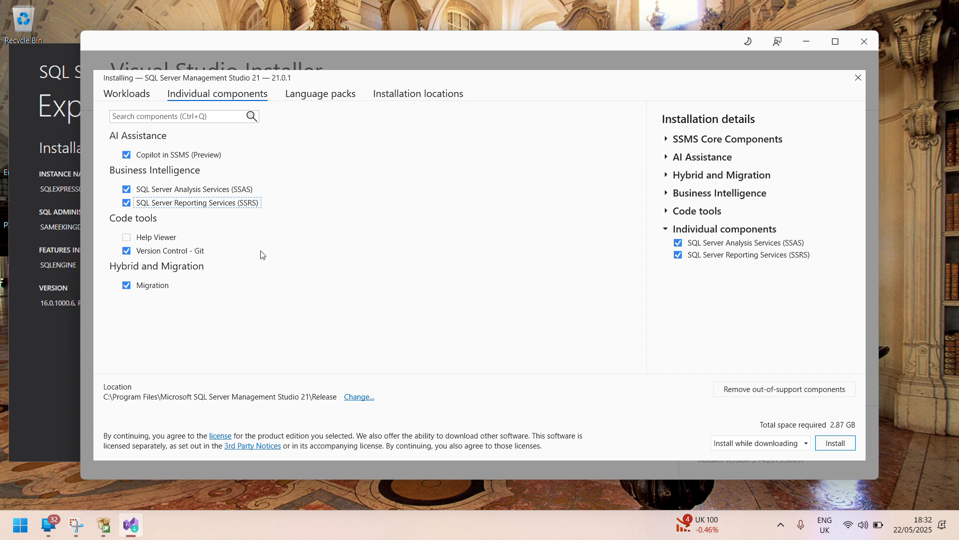
# Step: Try adding the French language pack to the SSMS installation, and return to the workloads
pyautogui.click(334, 98)
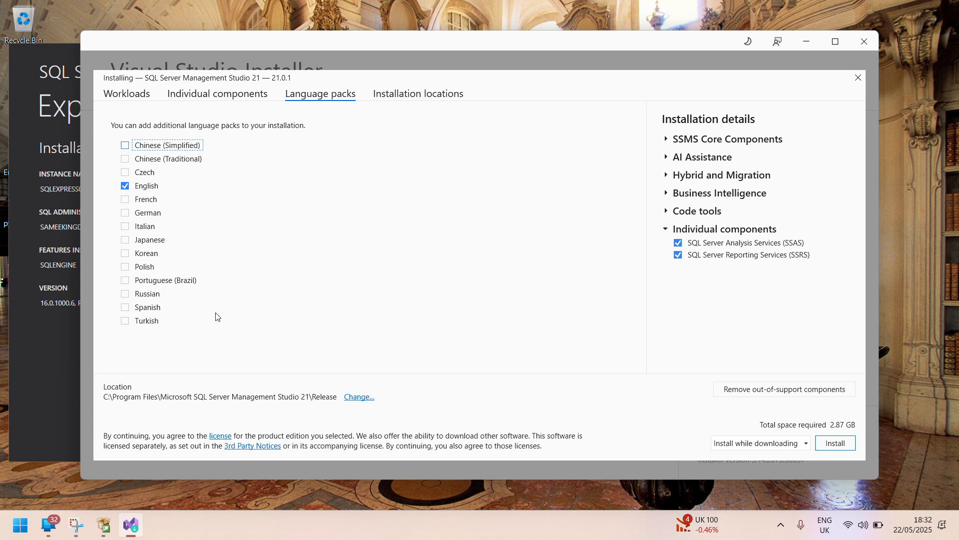
pyautogui.click(126, 200)
pyautogui.click(126, 199)
pyautogui.click(140, 97)
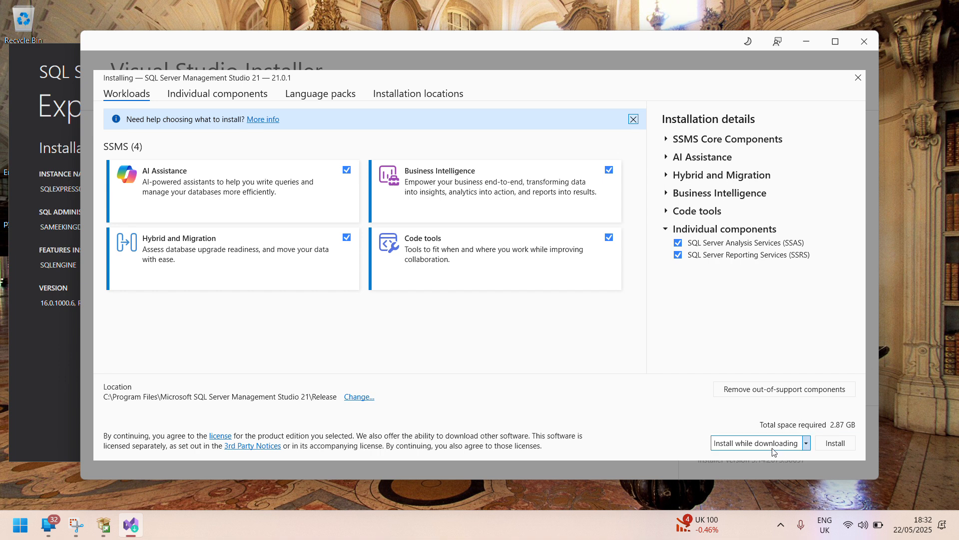
# Step: Keep the "Install while downloading" option and start the SSMS 21 installation
pyautogui.click(729, 443)
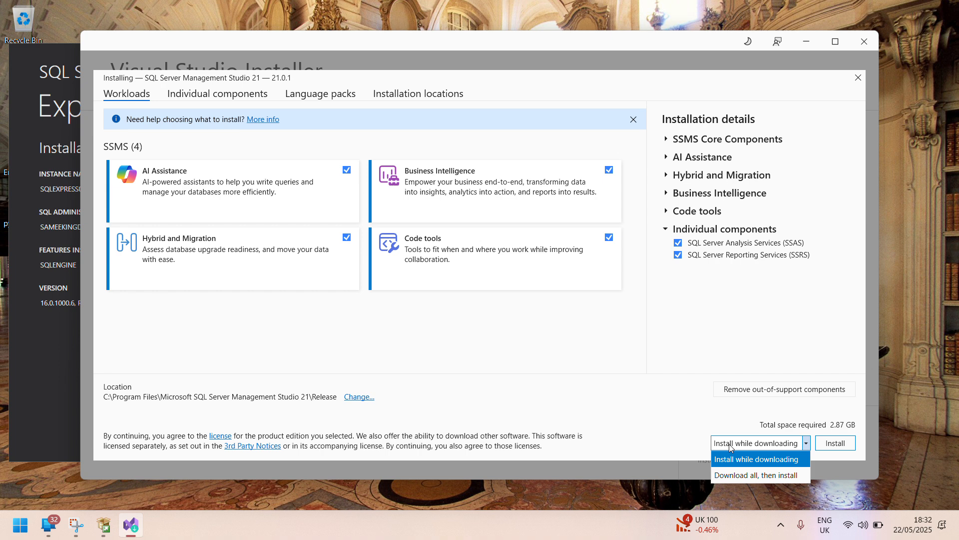
pyautogui.click(730, 443)
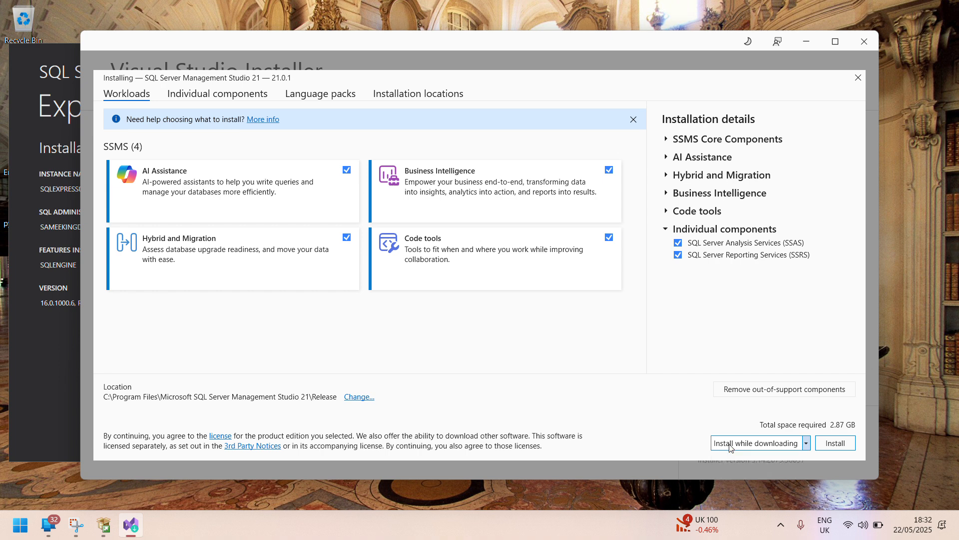
pyautogui.click(833, 443)
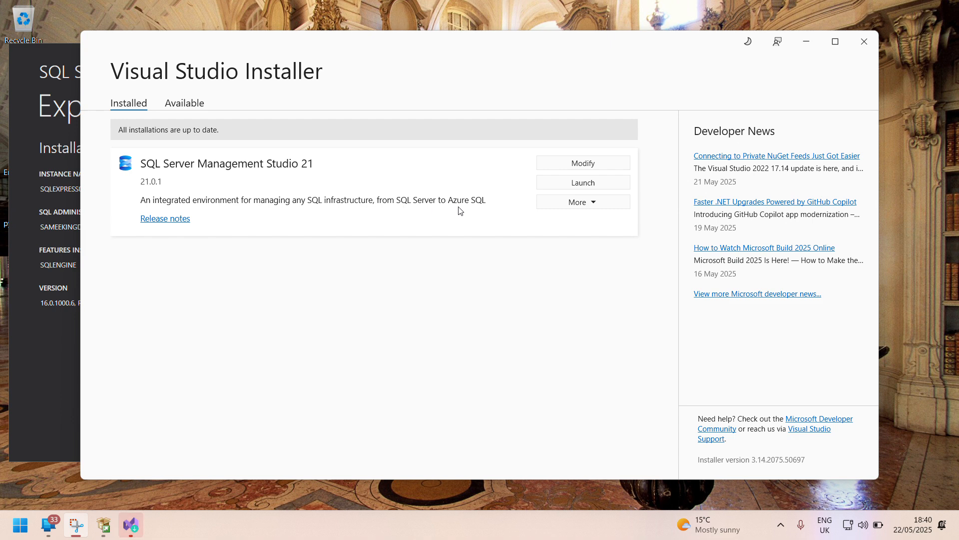
# Step: Launch SQL Server Management Studio 21 without signing in and accept the new connection dialog experience
pyautogui.click(600, 191)
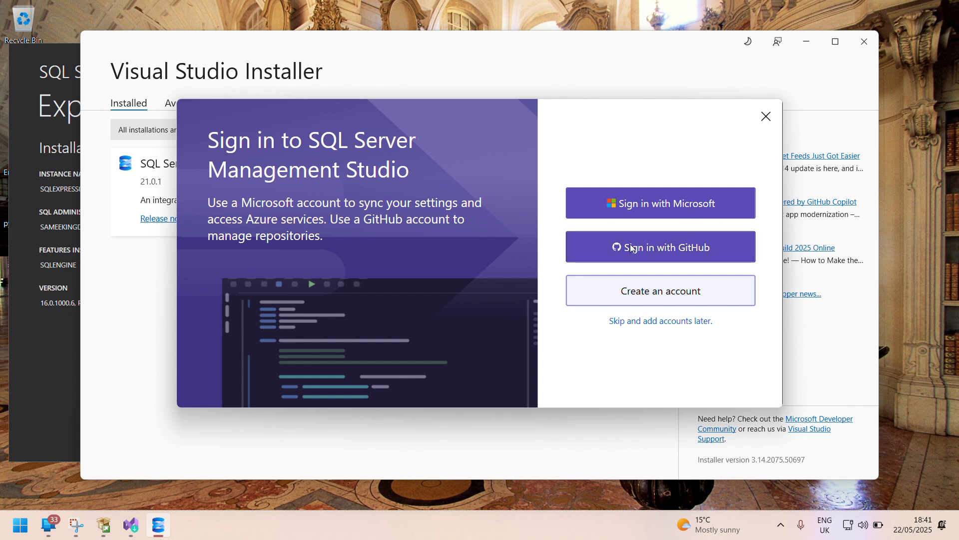
pyautogui.click(709, 250)
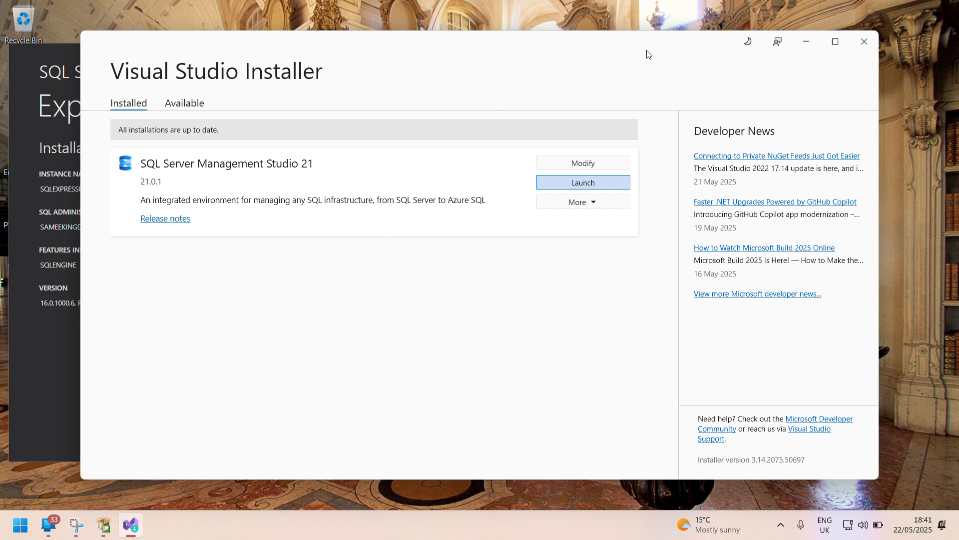
pyautogui.click(809, 47)
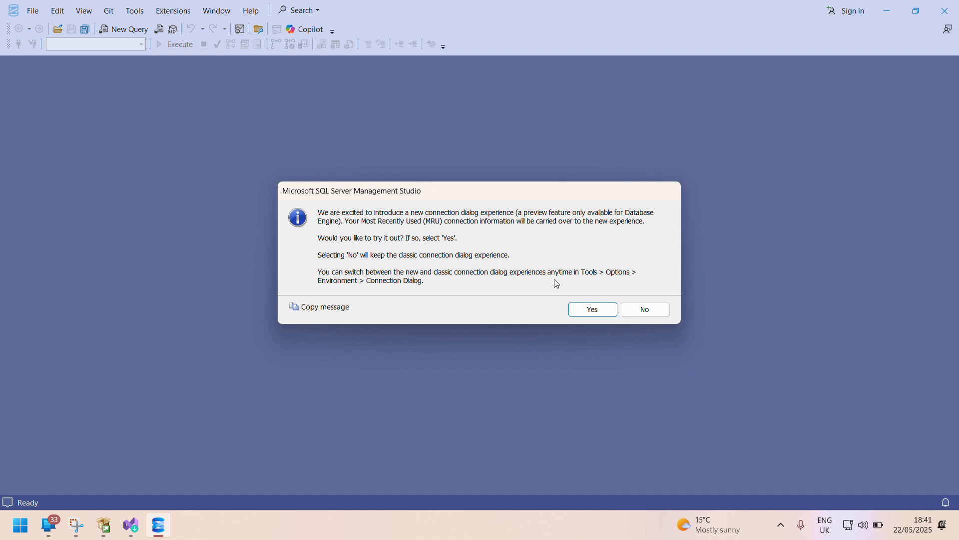
pyautogui.click(592, 310)
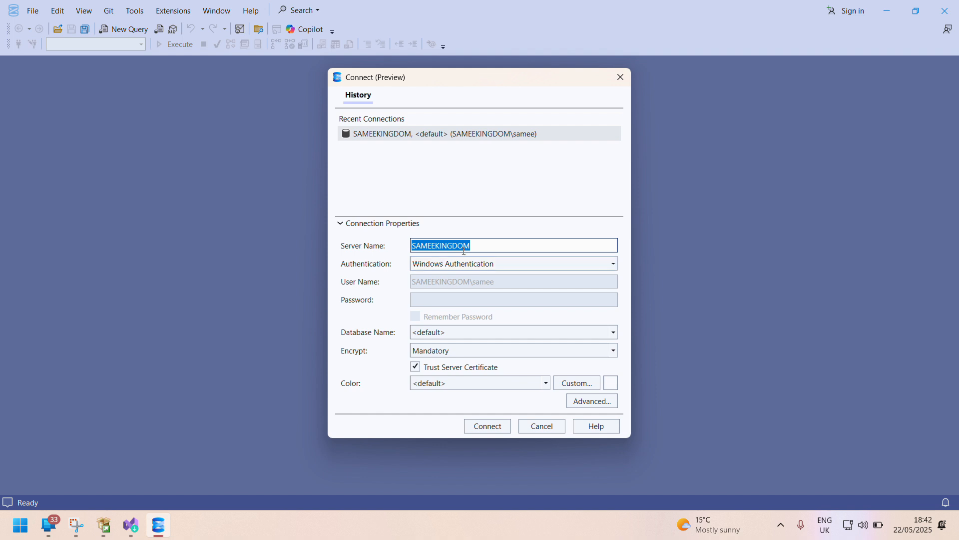
# Step: Set the server name in the connection properties to localhost
pyautogui.press('BackSpace')
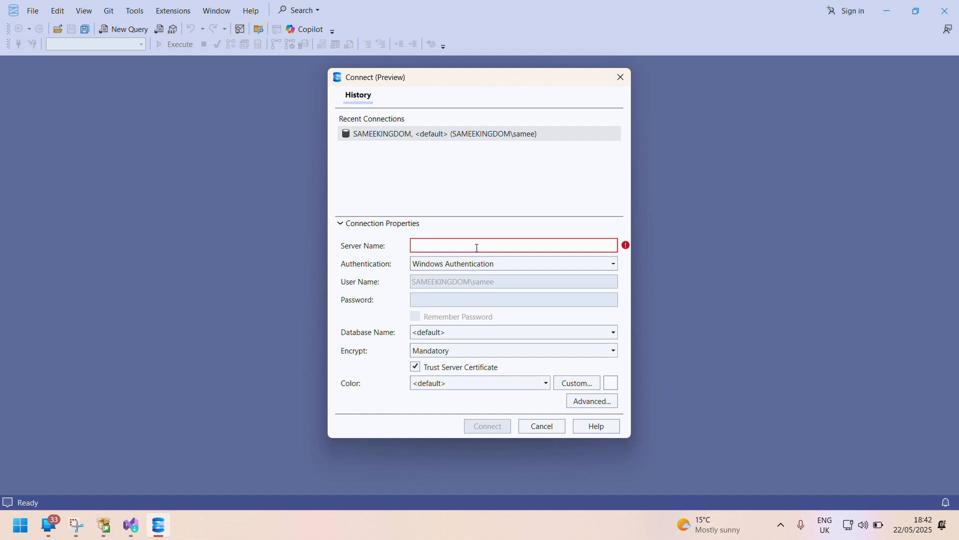
pyautogui.write('lox')
pyautogui.press('BackSpace')
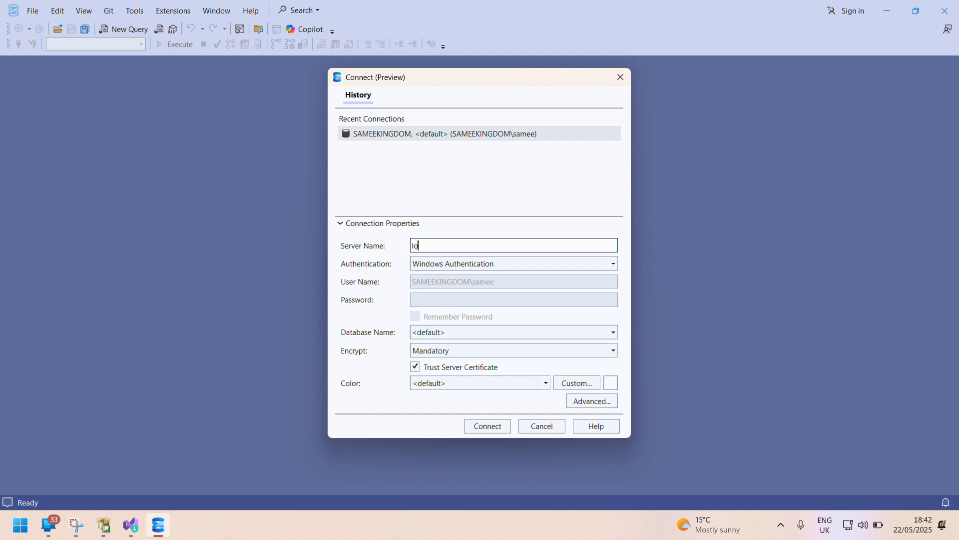
pyautogui.write('calhost')
pyautogui.press('Tab')
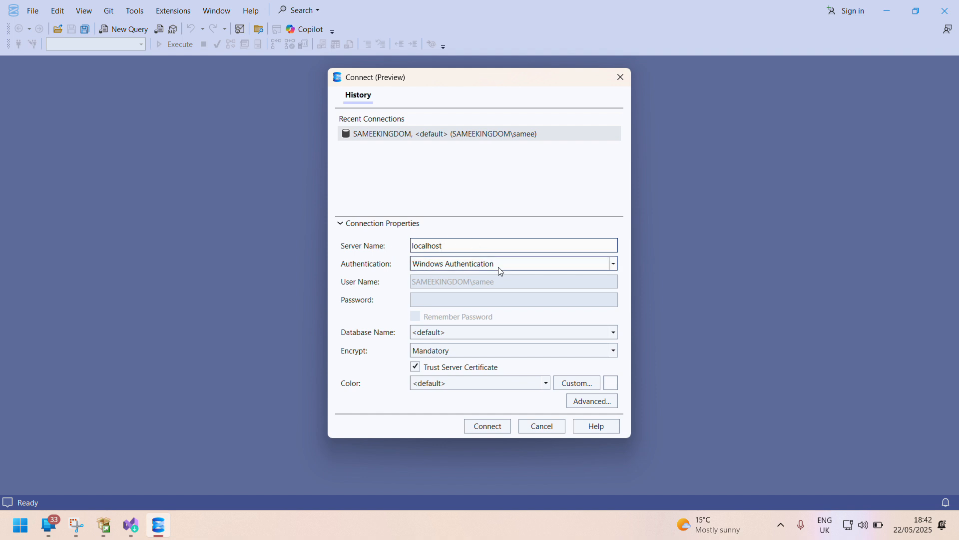
# Step: Choose Windows Authentication for the connection and keep Trust Server Certificate enabled
pyautogui.click(501, 270)
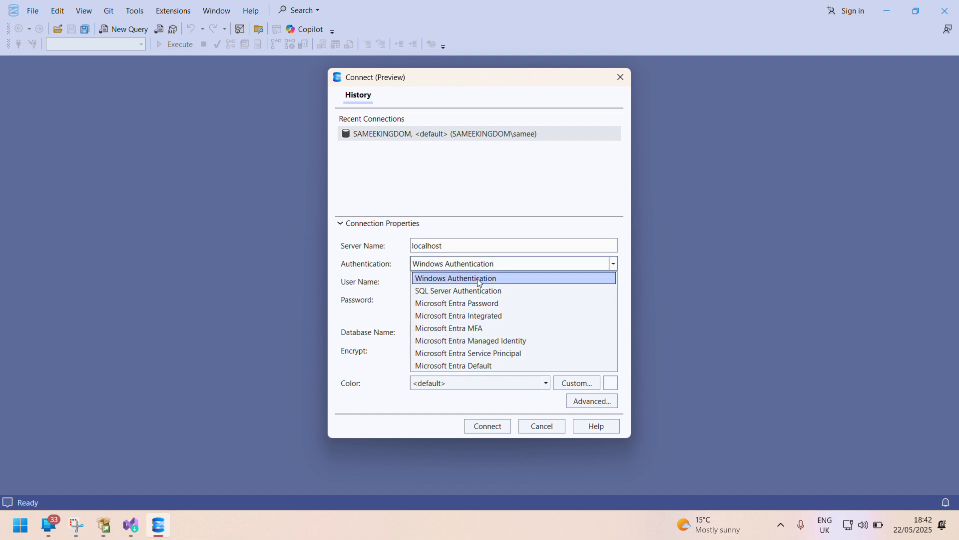
pyautogui.click(453, 284)
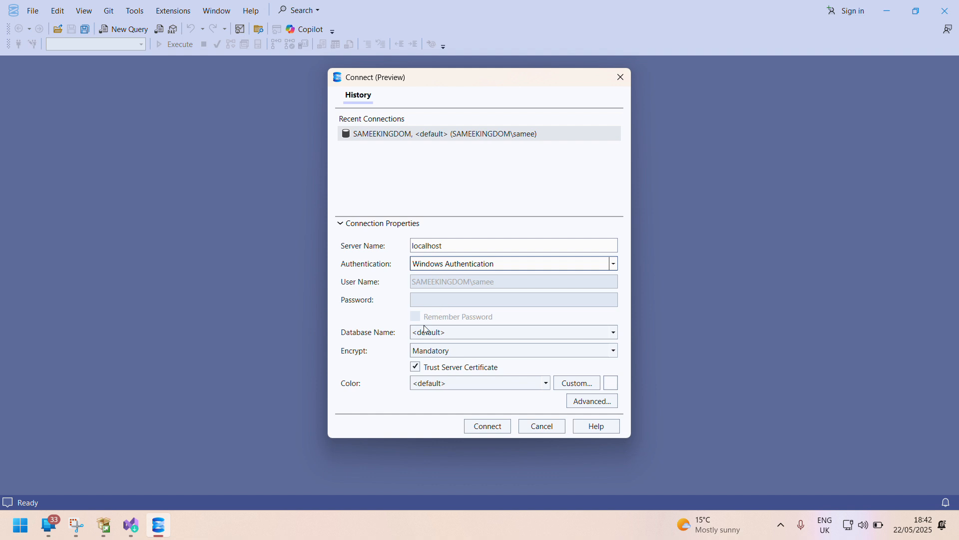
pyautogui.click(421, 369)
pyautogui.click(420, 369)
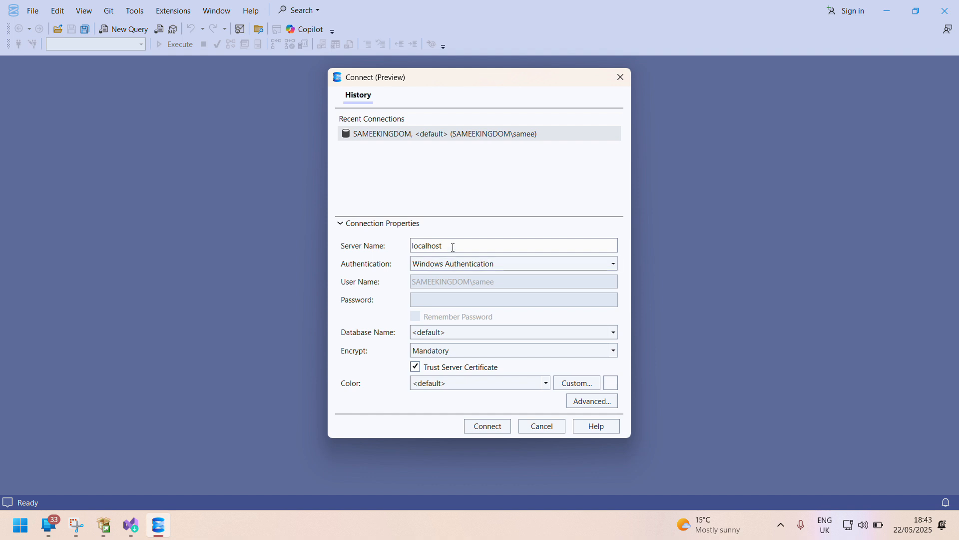
# Step: Connect to the local server using the saved recent connection and set Object Explorer to auto-hide
pyautogui.click(466, 134)
pyautogui.click(494, 427)
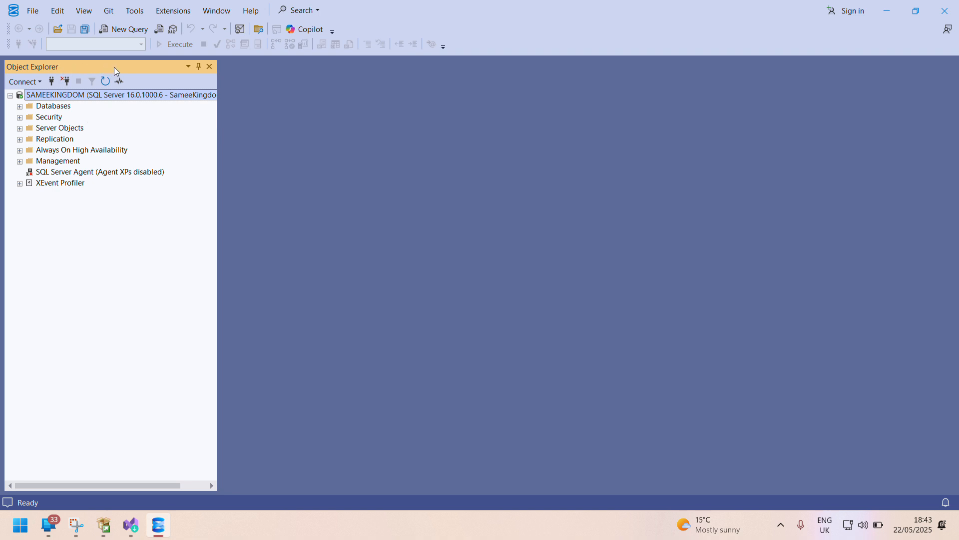
pyautogui.click(200, 68)
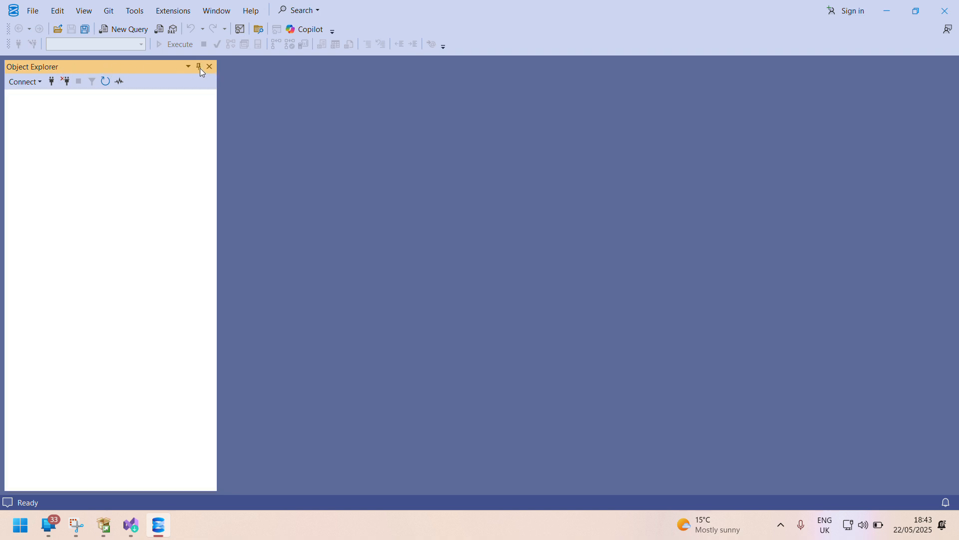
# Step: Reveal Object Explorer, inspect the contents of the server's Databases folder, and collapse the folder again
pyautogui.moveTo(11, 89)
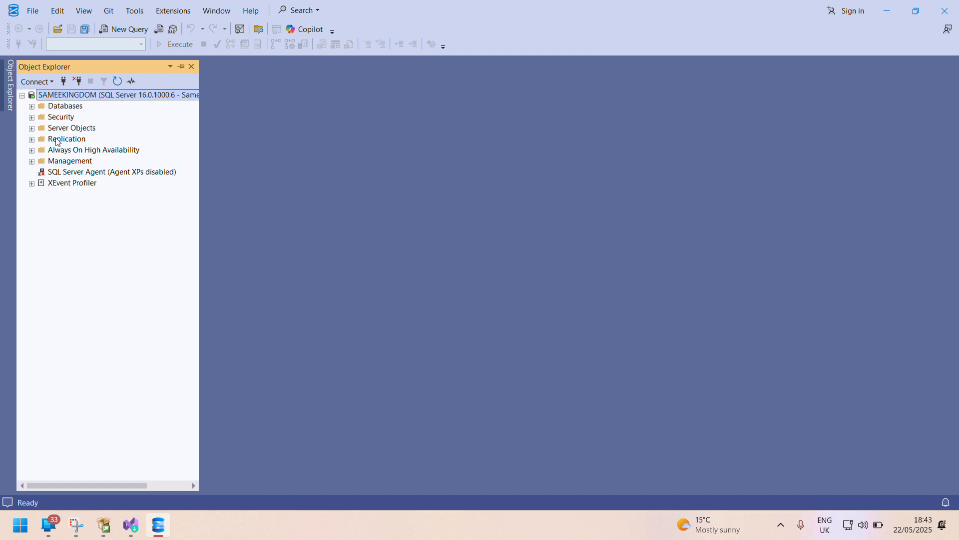
pyautogui.click(32, 107)
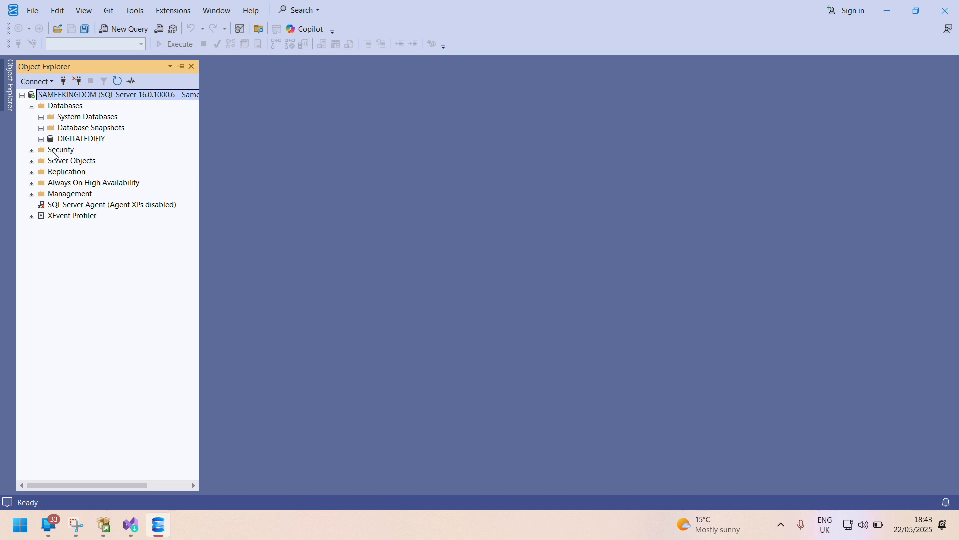
pyautogui.click(31, 106)
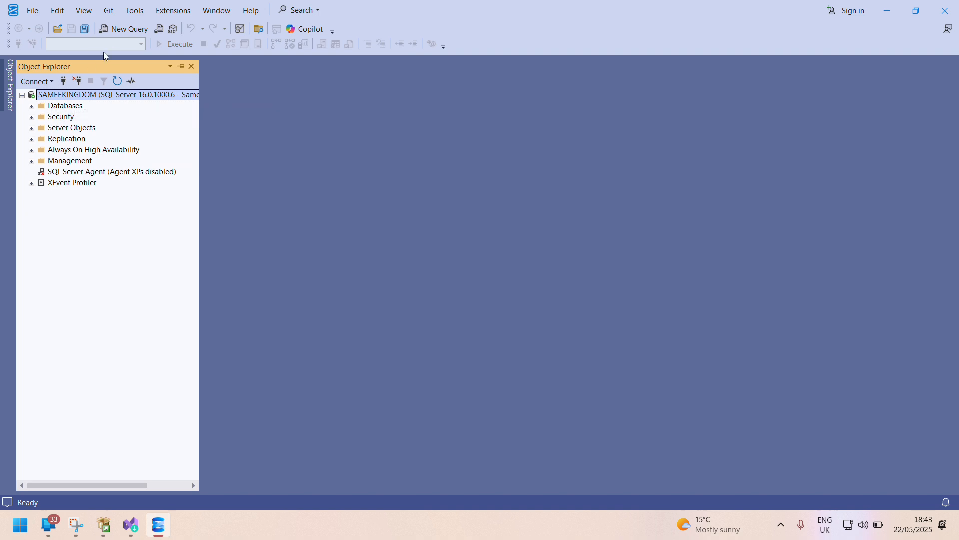